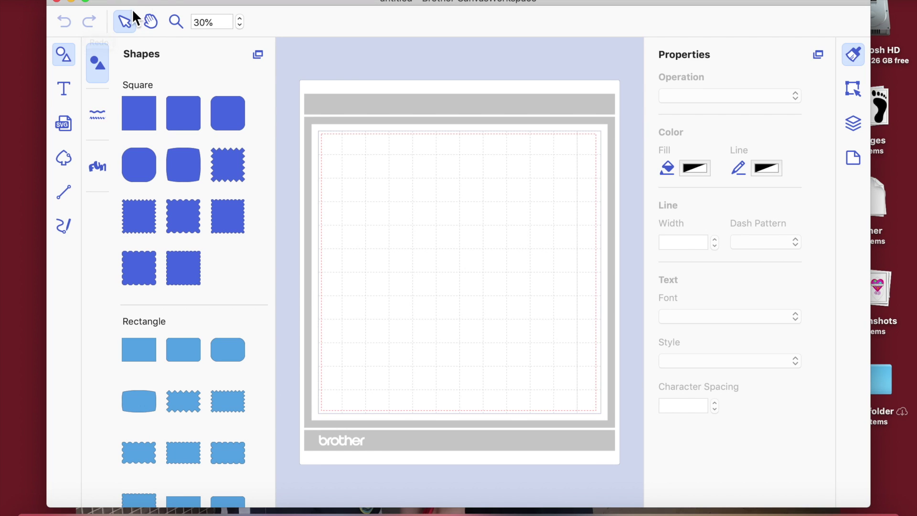
# - Stretch the CanvasWorkspace window outward on both the left and right sides
pyautogui.moveTo(46, 102); pyautogui.dragTo(10, 100)
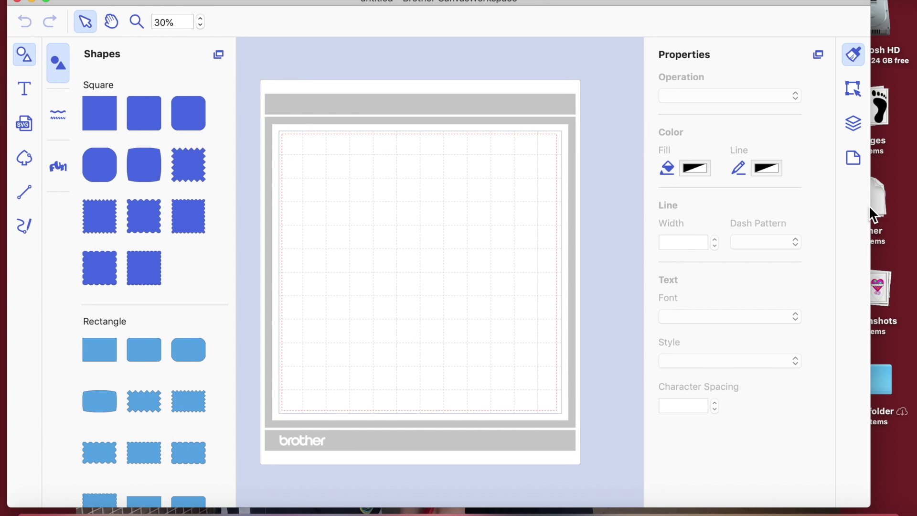
pyautogui.moveTo(870, 206); pyautogui.dragTo(913, 207)
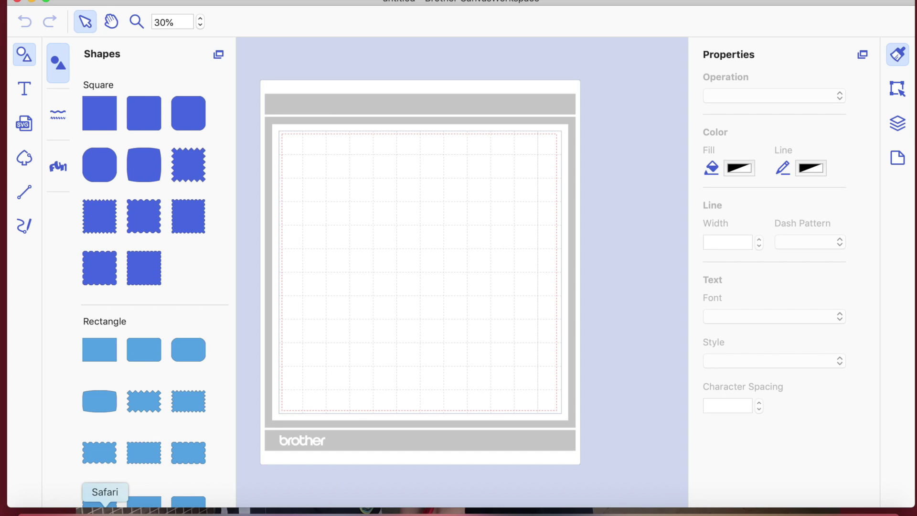
# - Switch to Safari and open the Crafting chaos Blogger dashboard, correcting its address
pyautogui.click(105, 509)
pyautogui.scroll(-5, 273, 465)
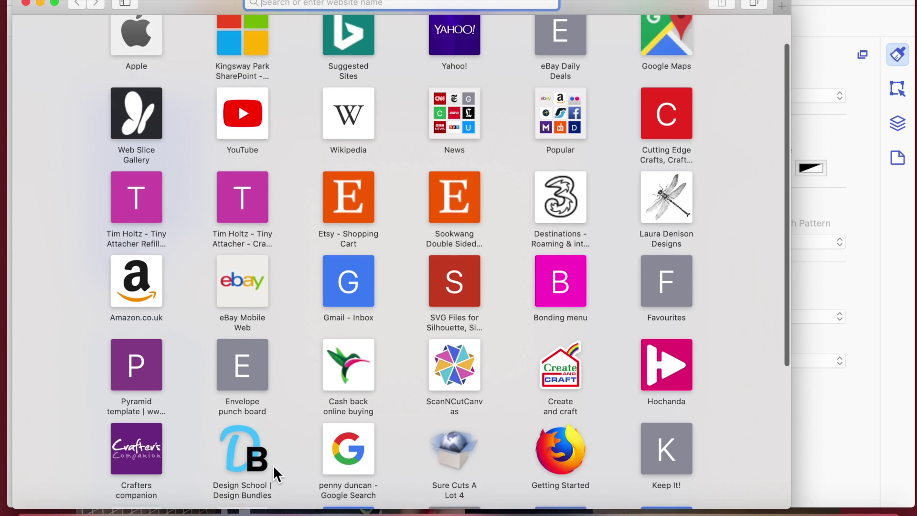
pyautogui.scroll(-3, 273, 465)
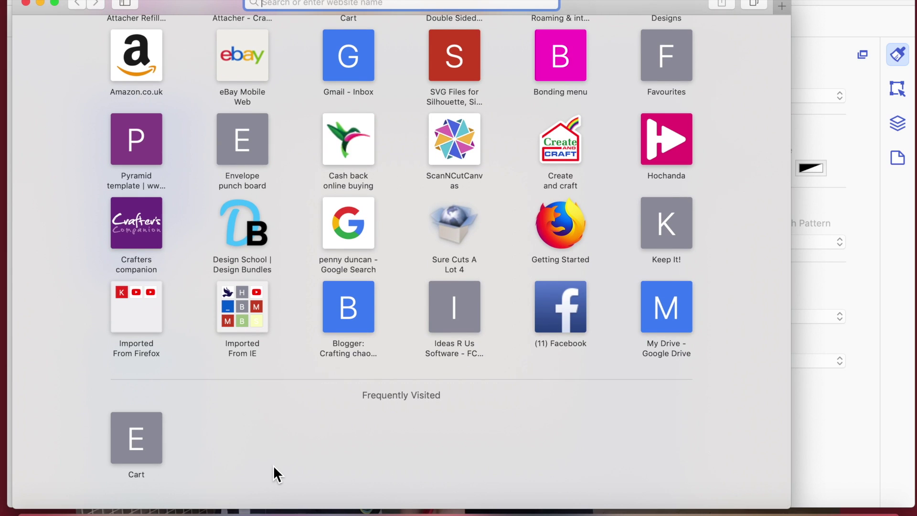
pyautogui.click(352, 314)
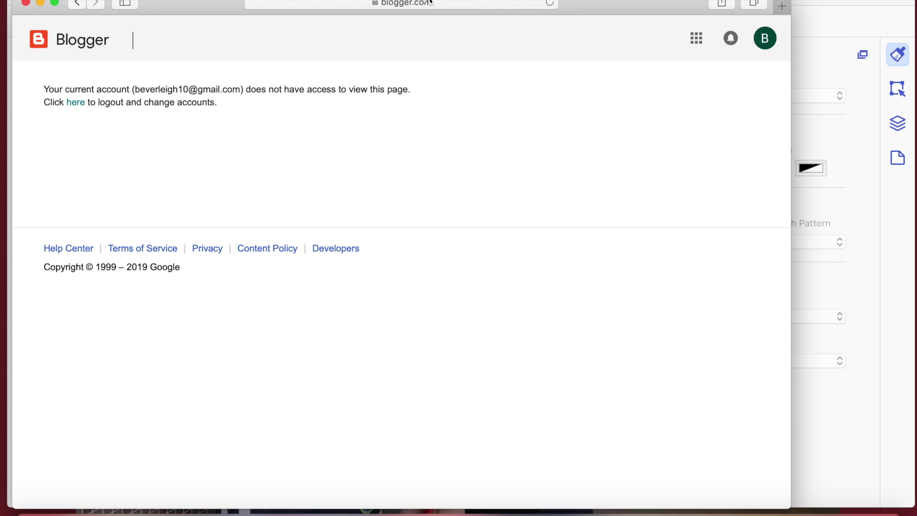
pyautogui.click(423, 6)
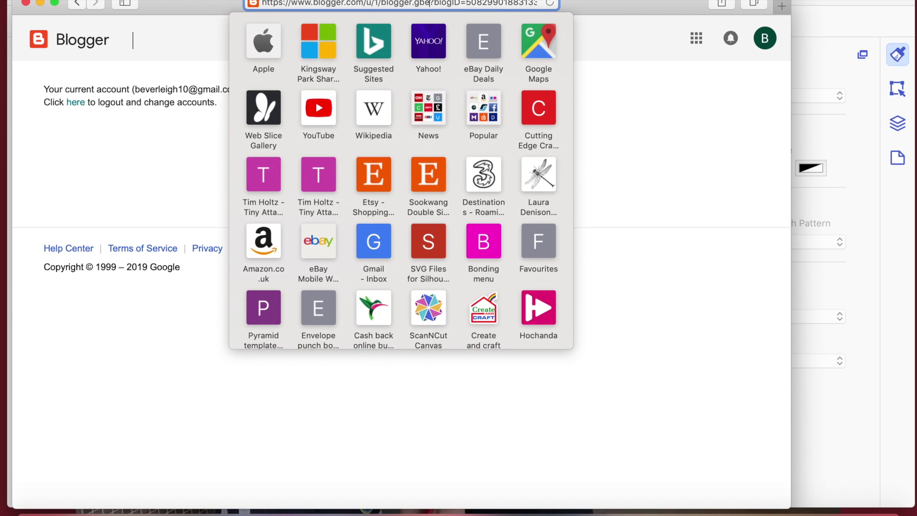
pyautogui.click(443, 4)
pyautogui.press('BackSpace')
pyautogui.press('BackSpace')
pyautogui.press('BackSpace')
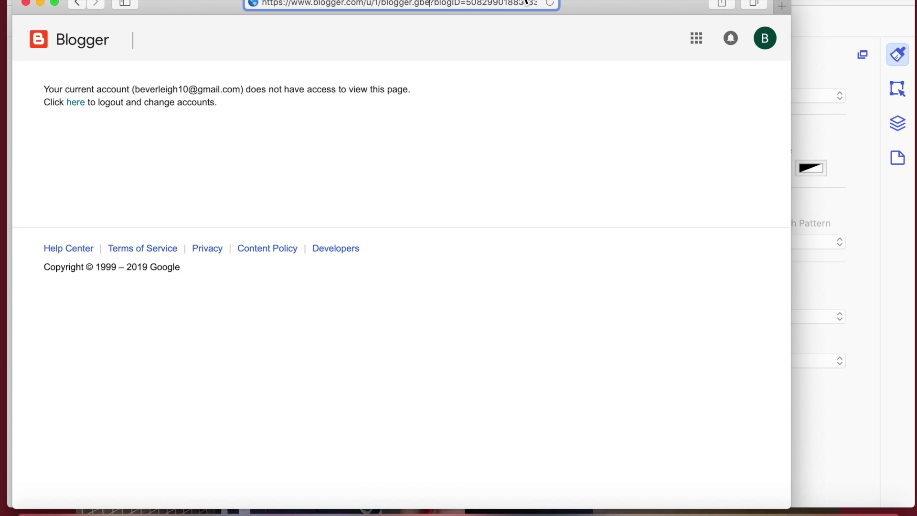
# - In a new tab, load the Crafting chaos blog and open its 2018 archive
pyautogui.click(776, 8)
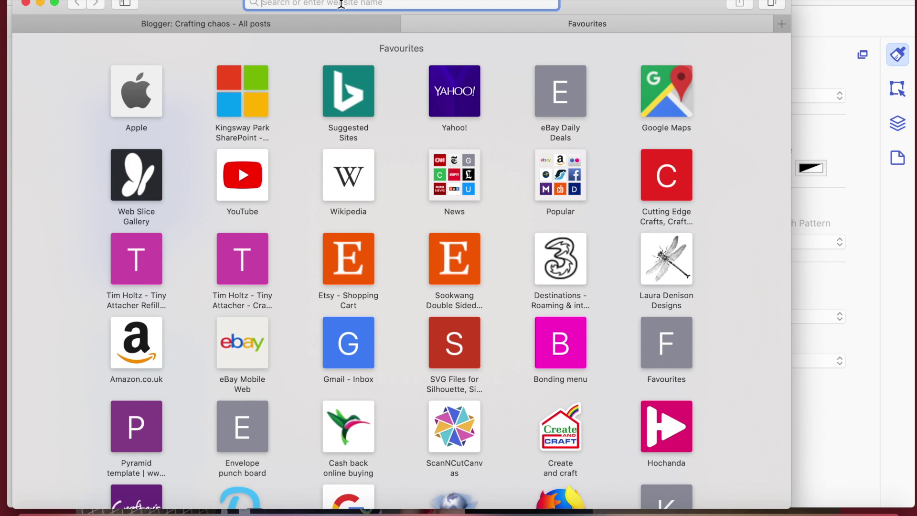
pyautogui.write('bev')
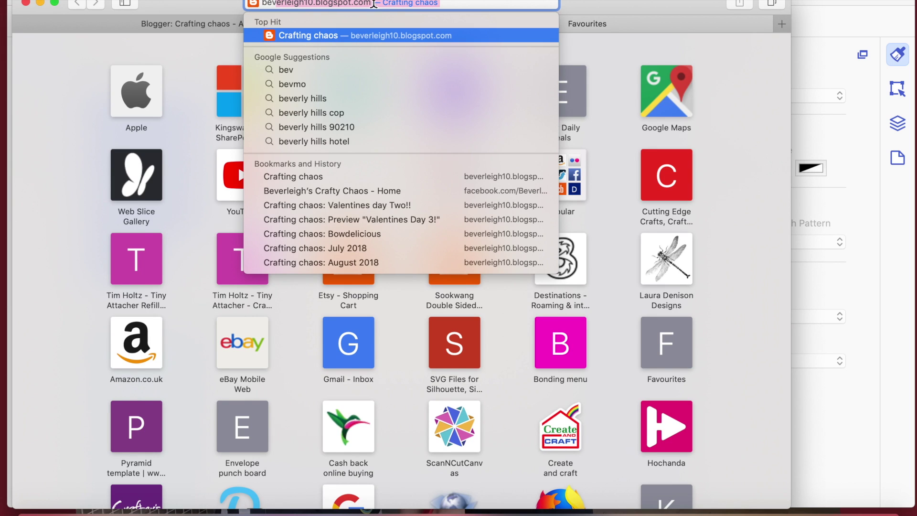
pyautogui.press('Return')
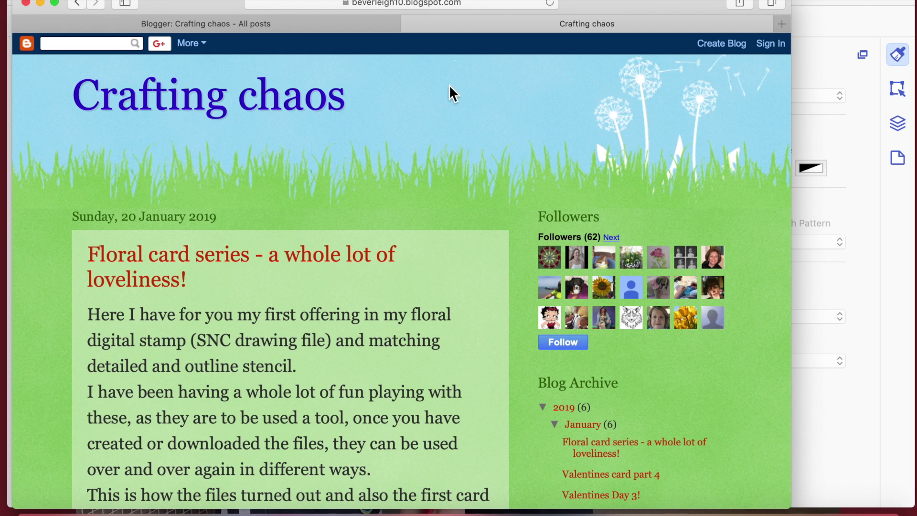
pyautogui.scroll(-2, 457, 47)
pyautogui.scroll(-6, 457, 48)
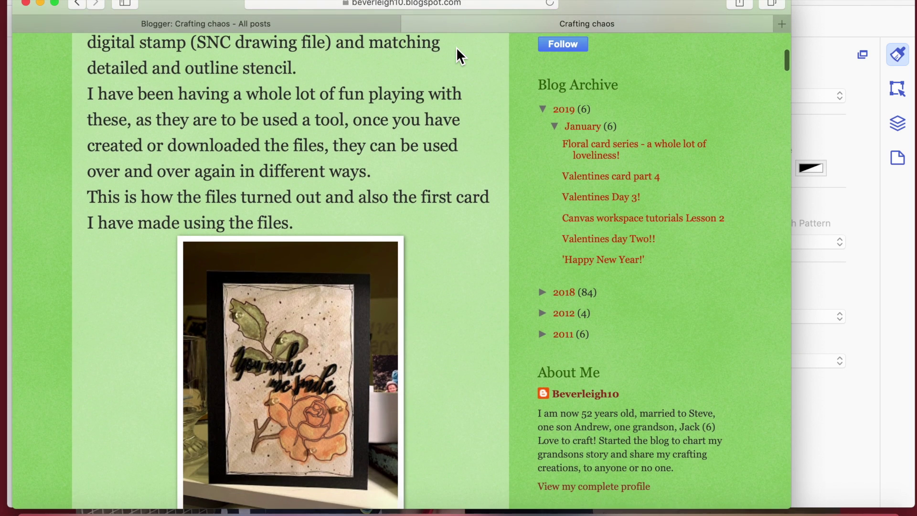
pyautogui.scroll(-2, 667, 284)
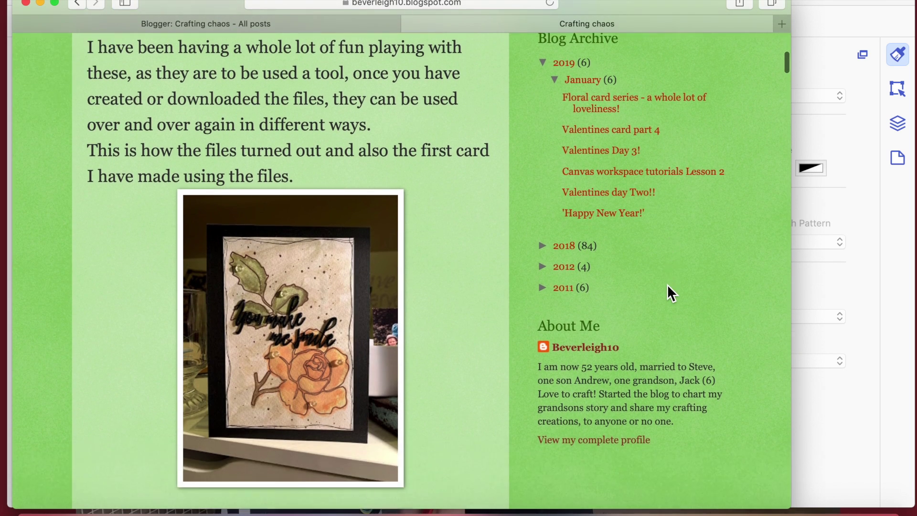
pyautogui.scroll(2, 667, 284)
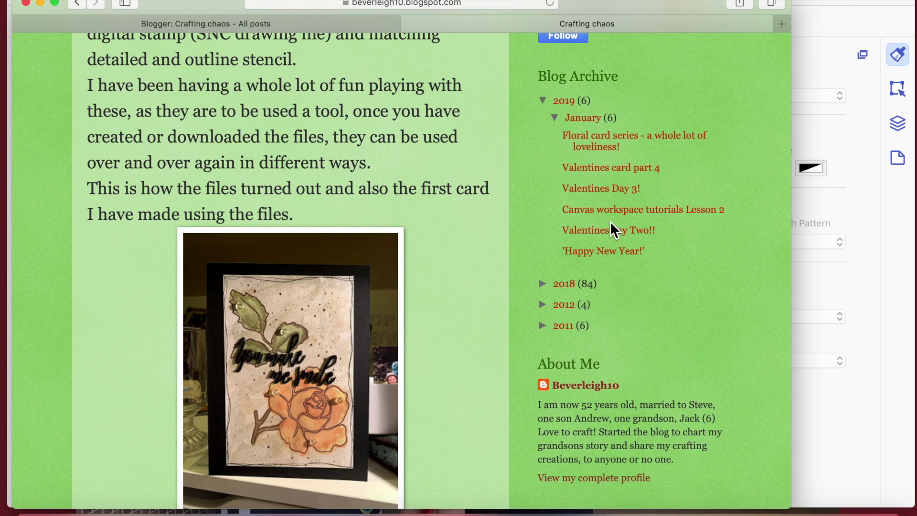
pyautogui.click(566, 284)
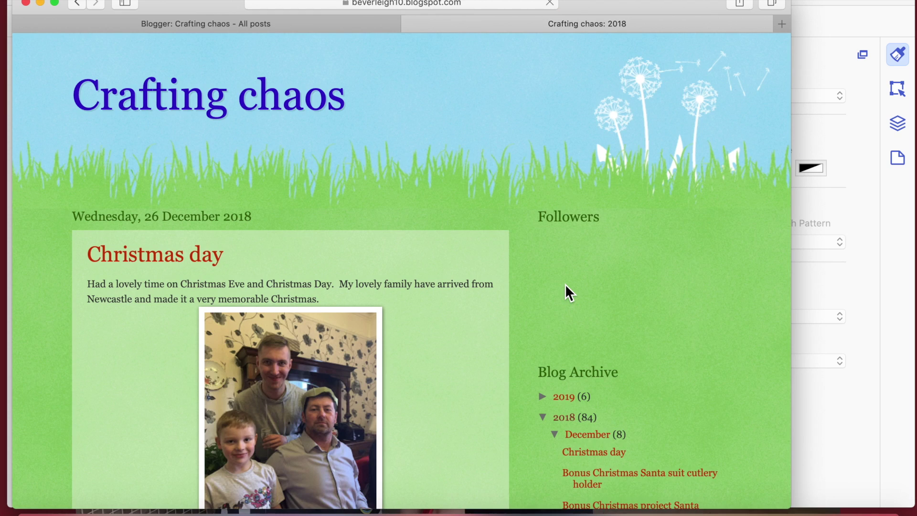
# - Scroll through the 2018 archive and open the November 2018 posts
pyautogui.scroll(-15, 566, 284)
pyautogui.scroll(-20, 566, 279)
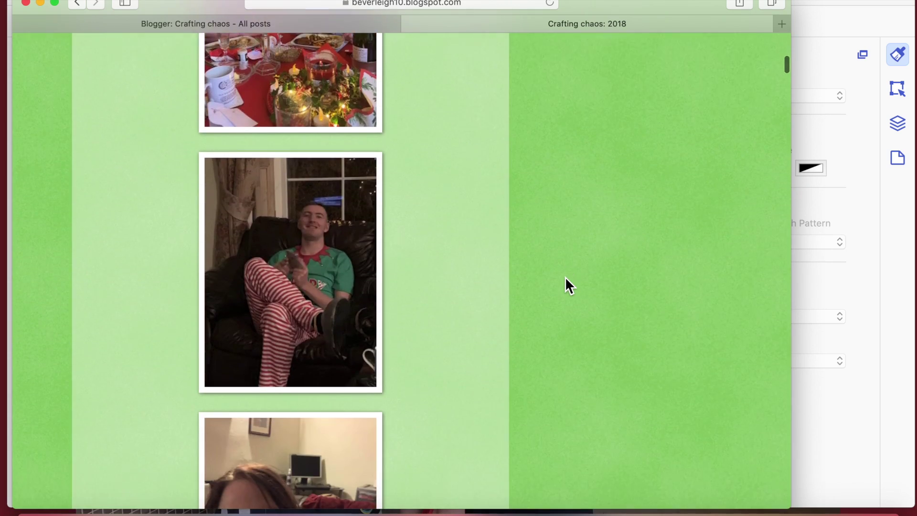
pyautogui.scroll(-3, 565, 278)
pyautogui.scroll(10, 698, 325)
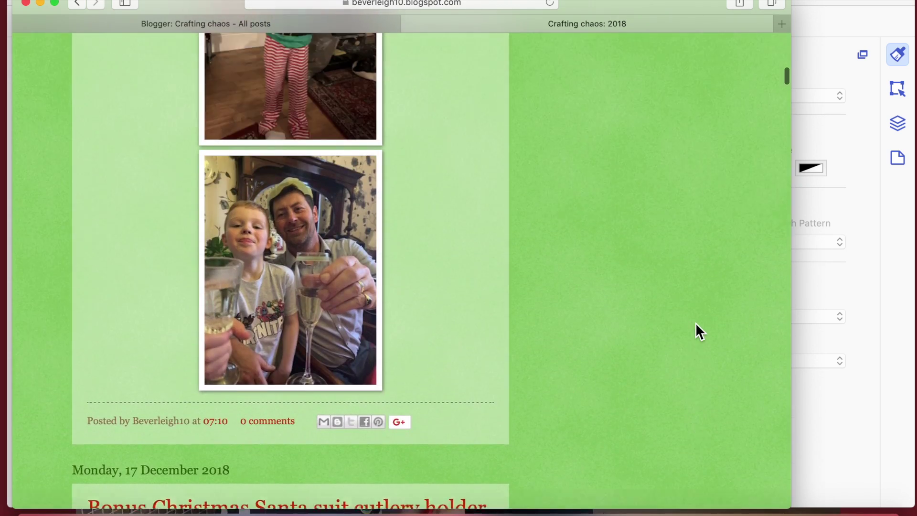
pyautogui.scroll(10, 632, 319)
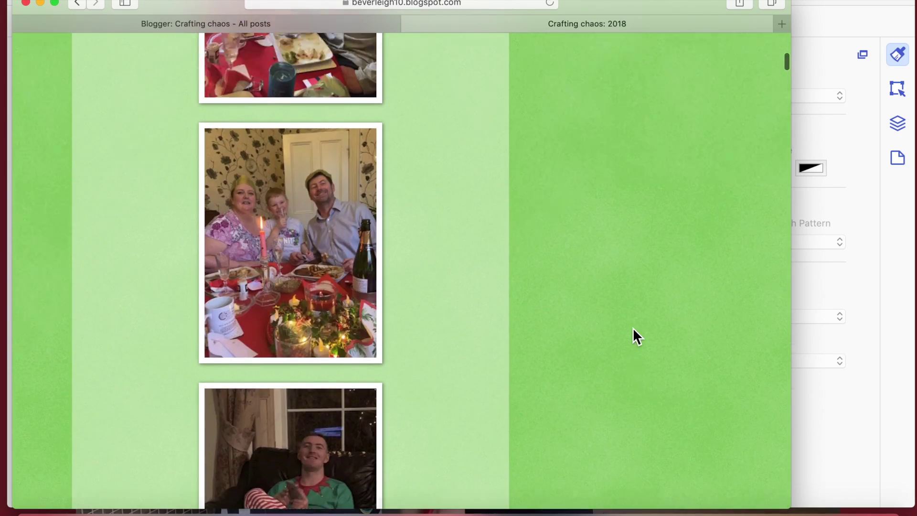
pyautogui.scroll(3, 598, 143)
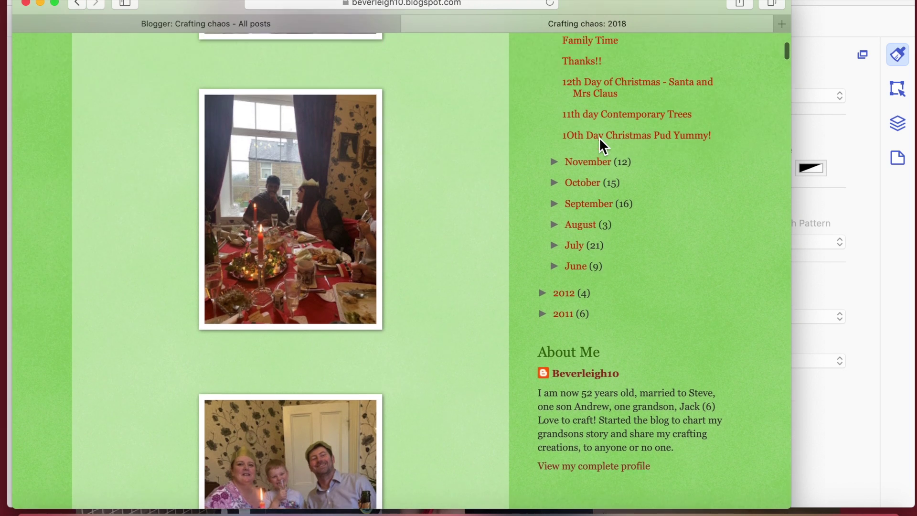
pyautogui.scroll(2, 594, 181)
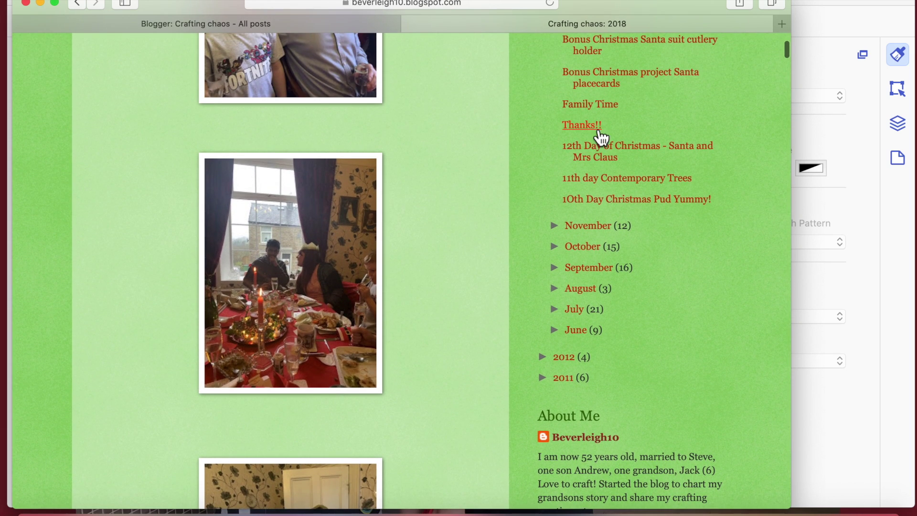
pyautogui.click(595, 226)
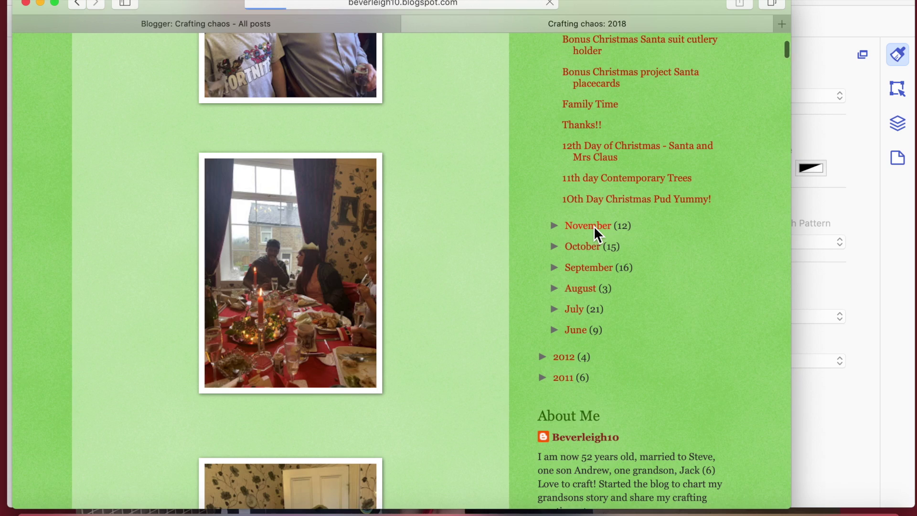
pyautogui.scroll(-8, 586, 288)
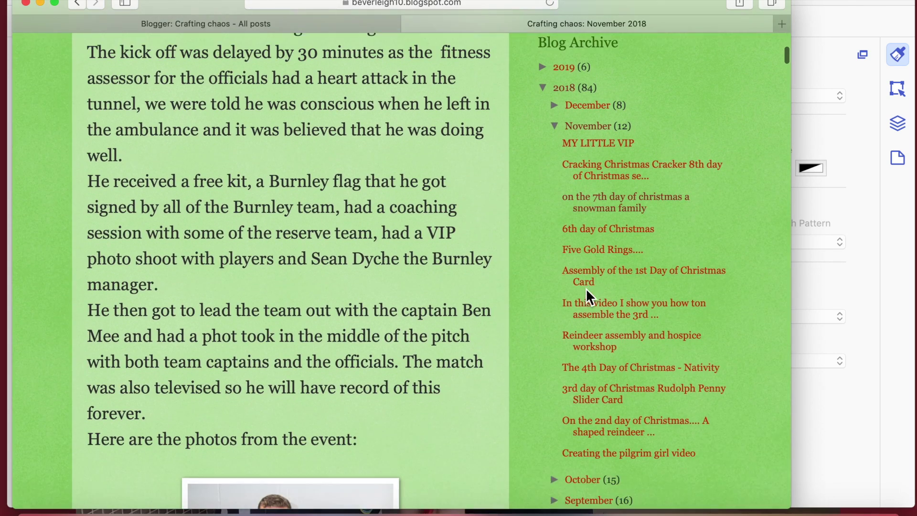
pyautogui.scroll(-3, 609, 282)
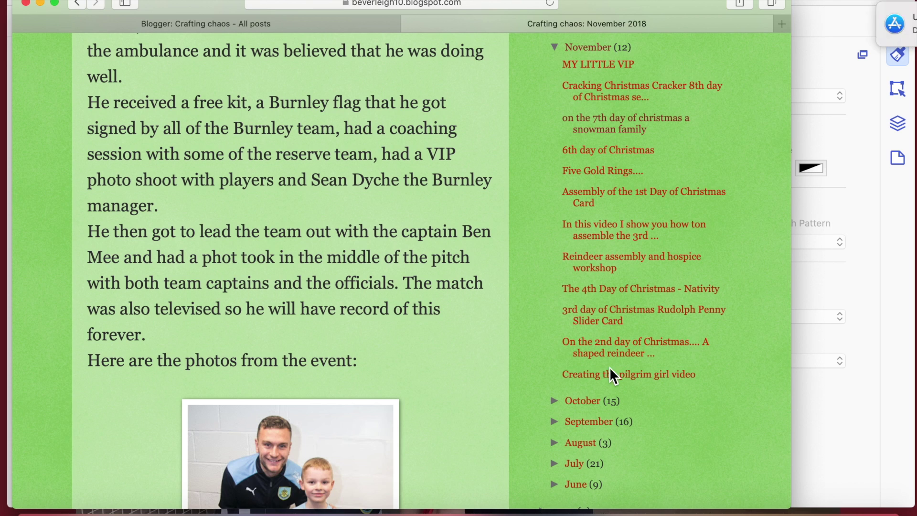
# - Move through the October 2018 archive to the September 2018 posts
pyautogui.click(591, 406)
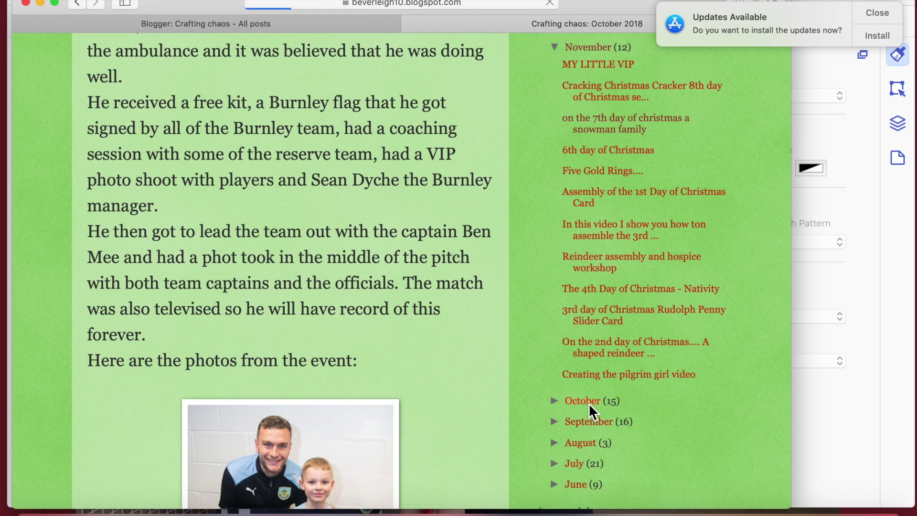
pyautogui.scroll(-6, 590, 405)
pyautogui.scroll(-5, 589, 403)
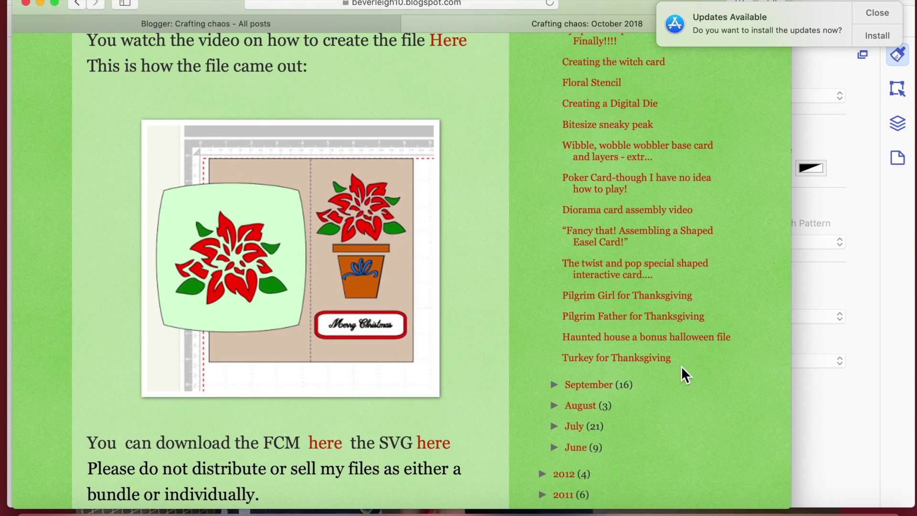
pyautogui.scroll(-2, 681, 366)
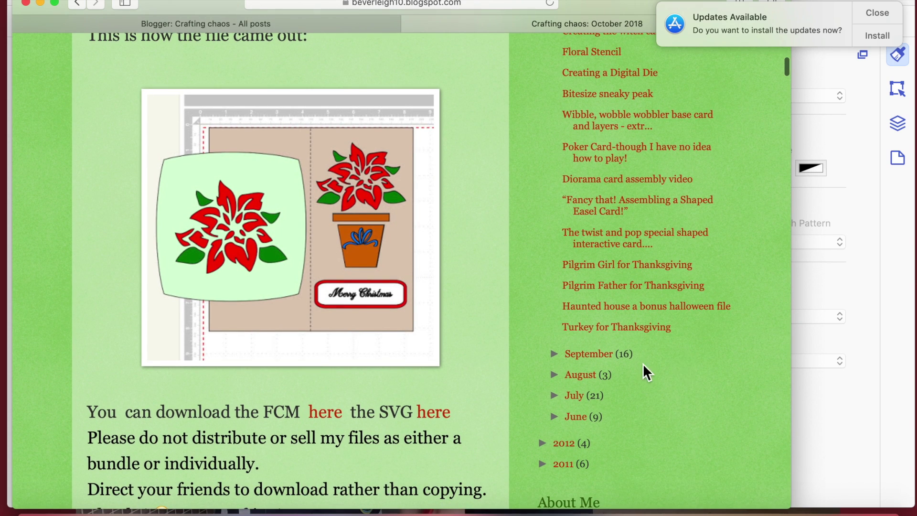
pyautogui.click(594, 357)
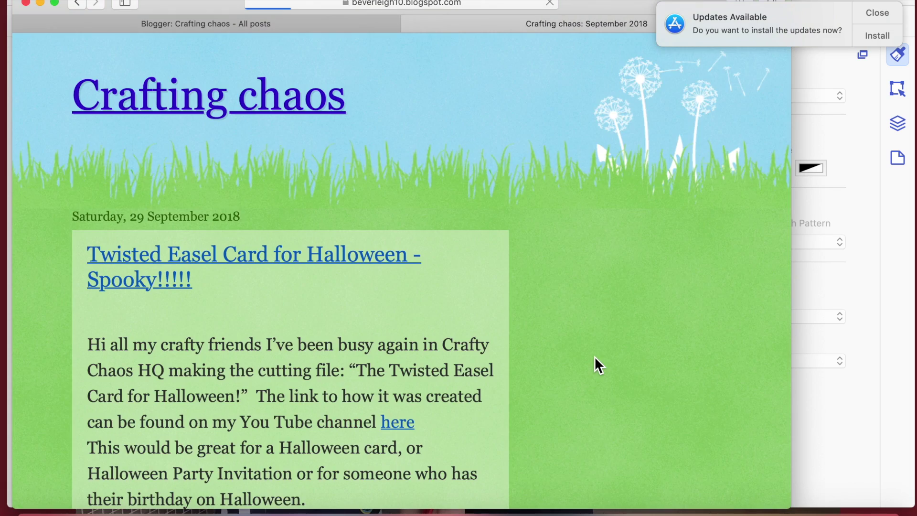
pyautogui.scroll(-15, 594, 356)
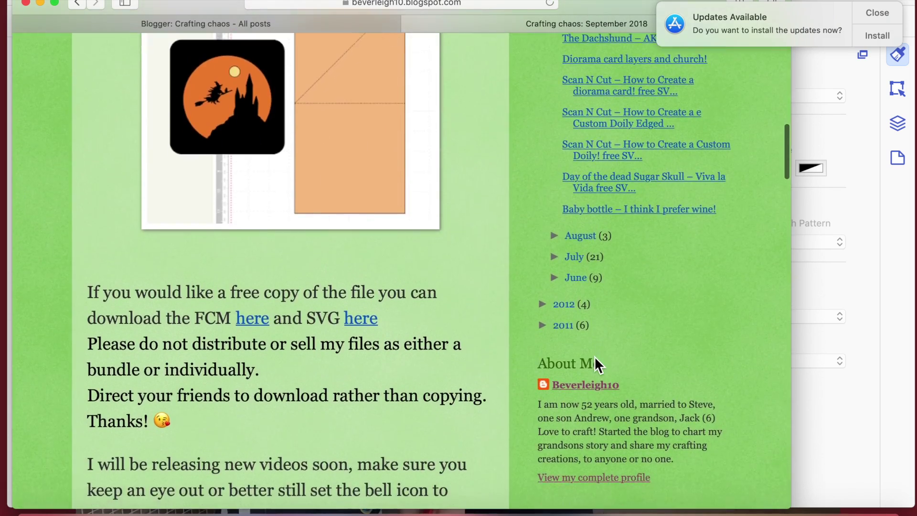
pyautogui.scroll(-15, 595, 356)
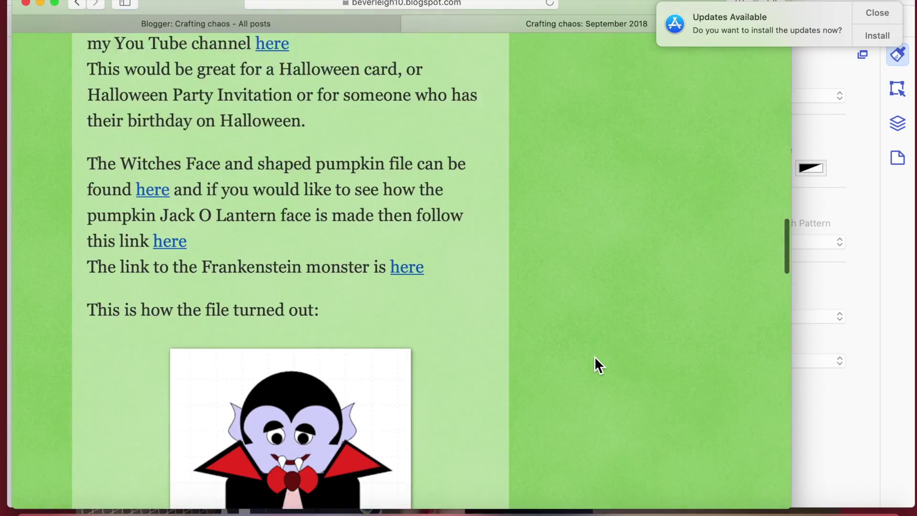
pyautogui.scroll(-15, 594, 356)
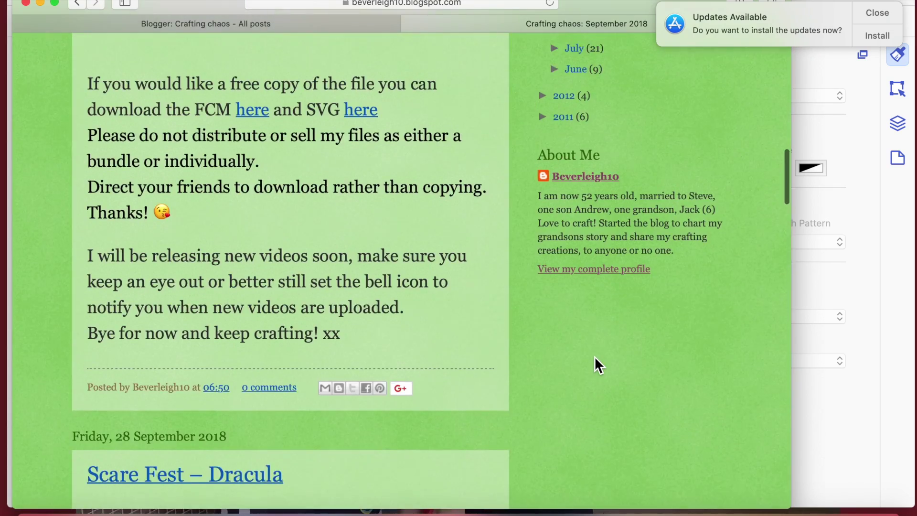
pyautogui.scroll(8, 594, 357)
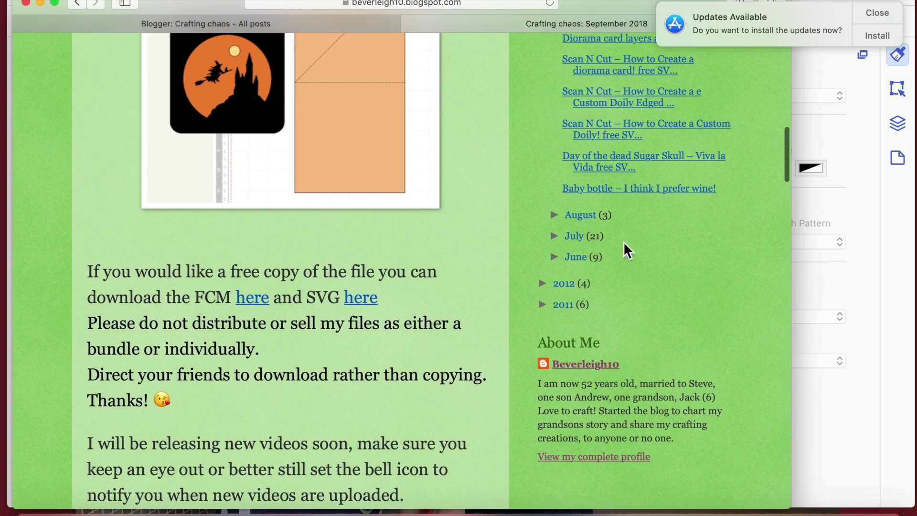
# - Open the 'Baby bottle – I think I prefer wine!' post and enlarge its bottle image
pyautogui.click(667, 189)
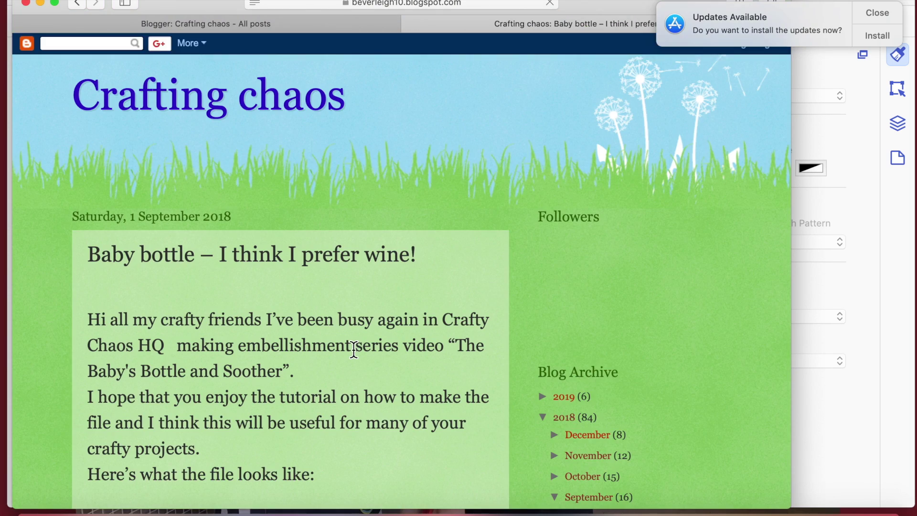
pyautogui.scroll(-15, 353, 349)
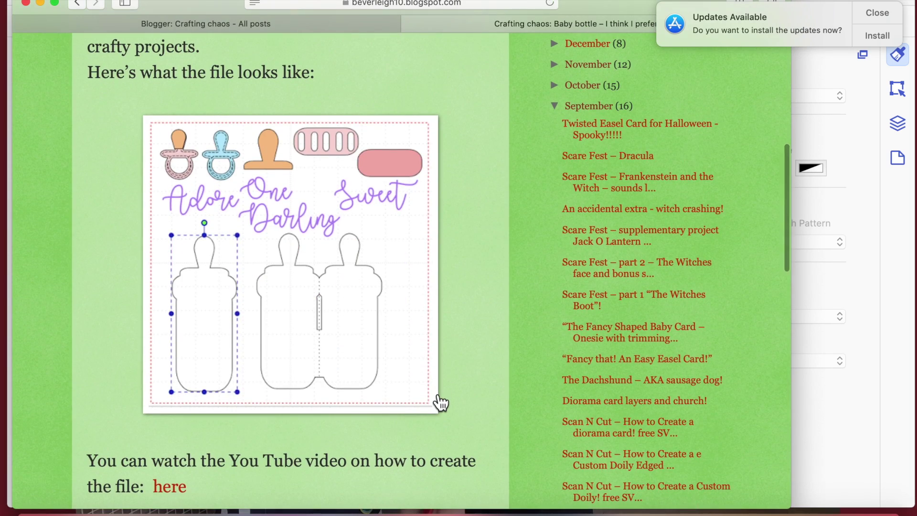
pyautogui.scroll(12, 438, 402)
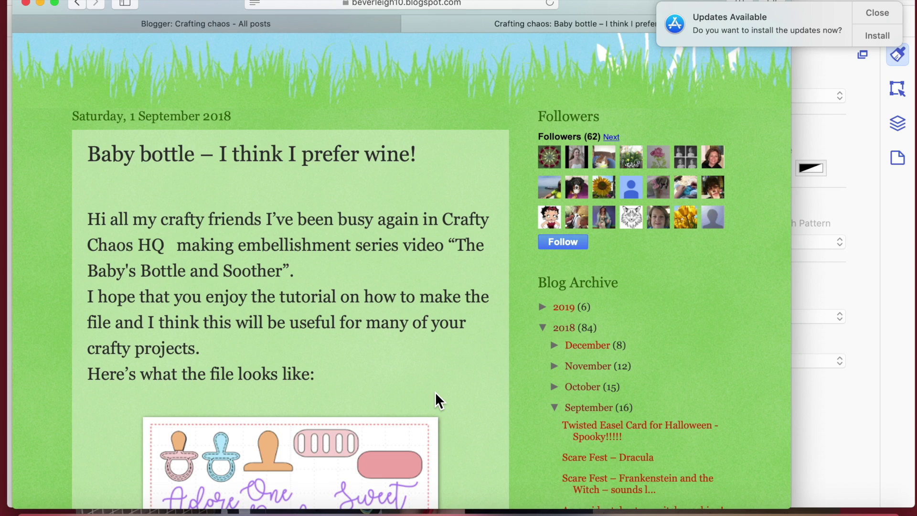
pyautogui.scroll(-9, 436, 395)
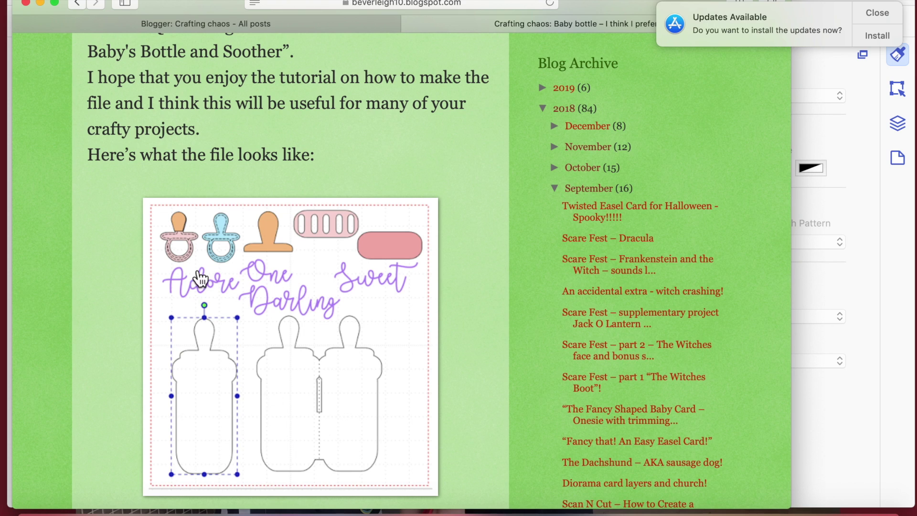
pyautogui.click(246, 321)
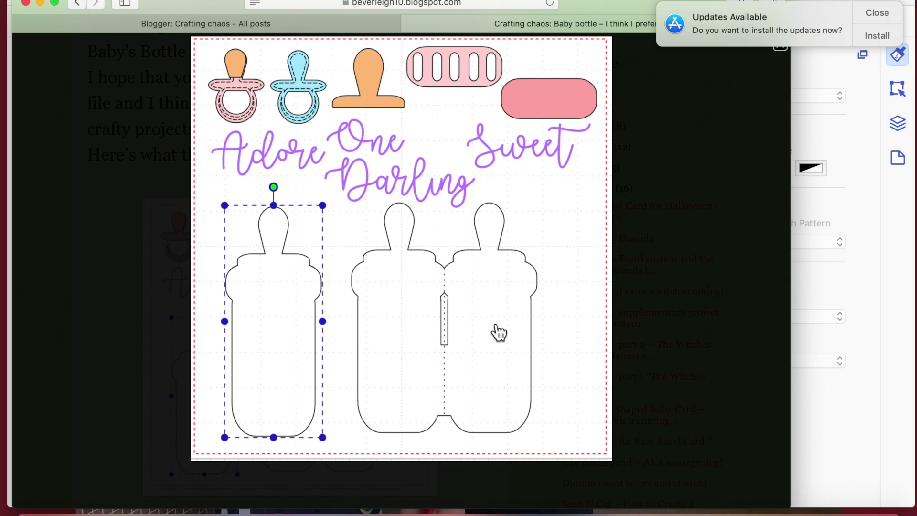
pyautogui.click(318, 25)
pyautogui.click(501, 22)
# - Dismiss the update notification and enlarged image, then scroll to the FCM download link
pyautogui.click(76, 7)
pyautogui.scroll(-3, 259, 258)
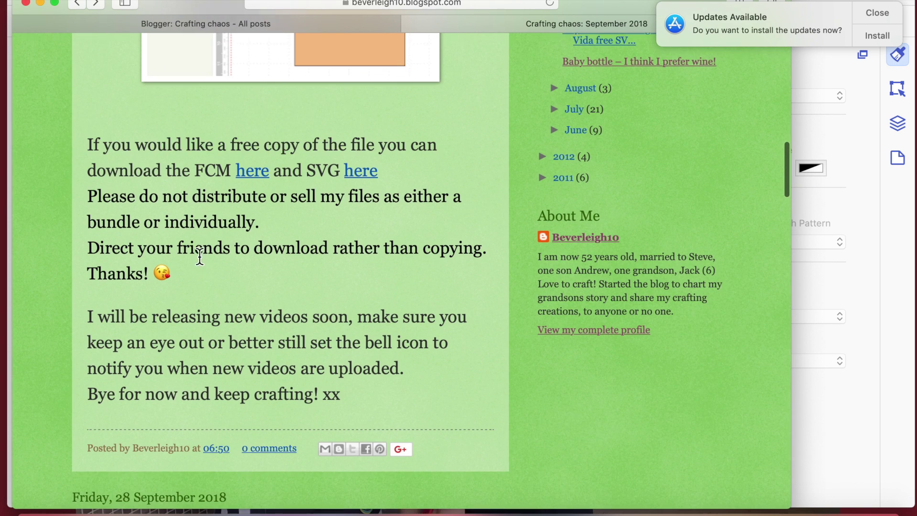
pyautogui.scroll(5, 330, 199)
pyautogui.click(96, 4)
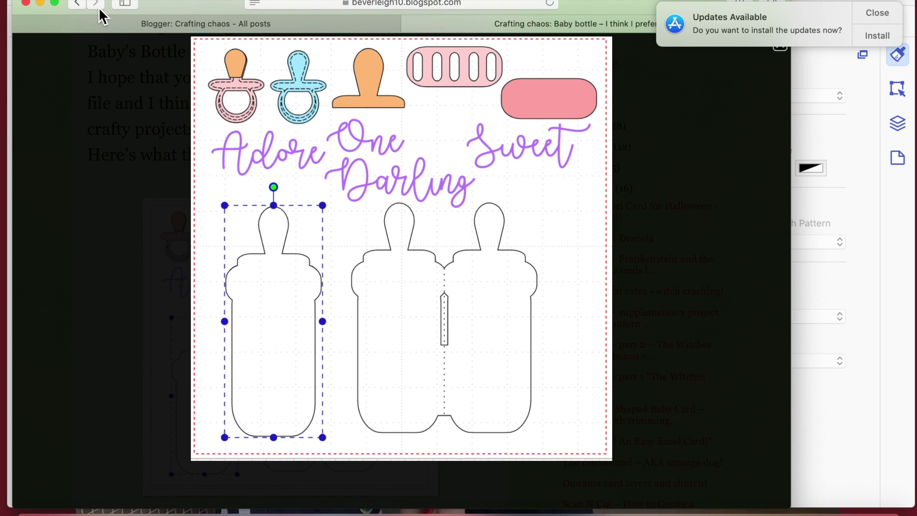
pyautogui.click(868, 12)
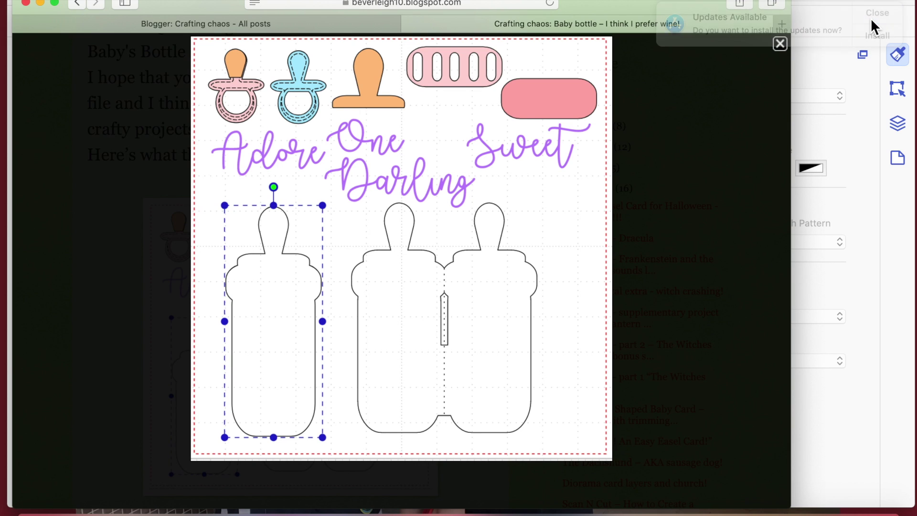
pyautogui.click(782, 47)
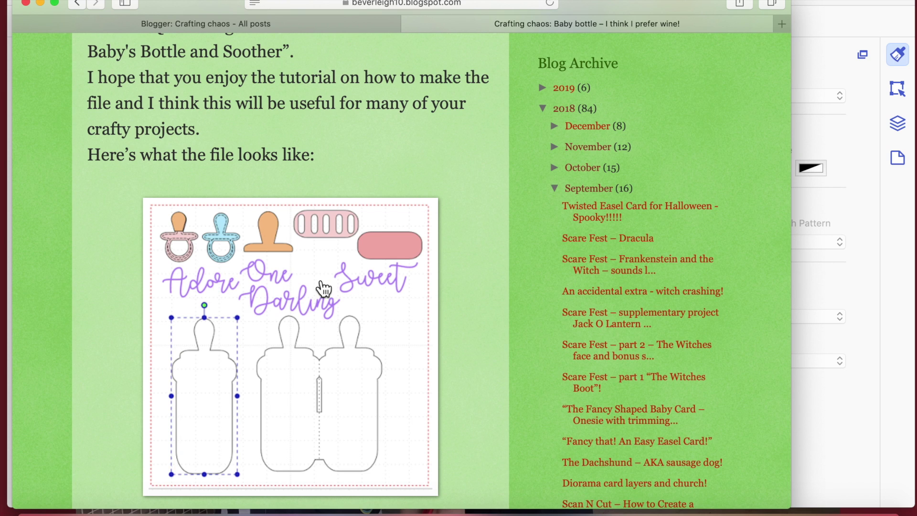
pyautogui.scroll(3, 360, 220)
pyautogui.scroll(-10, 356, 215)
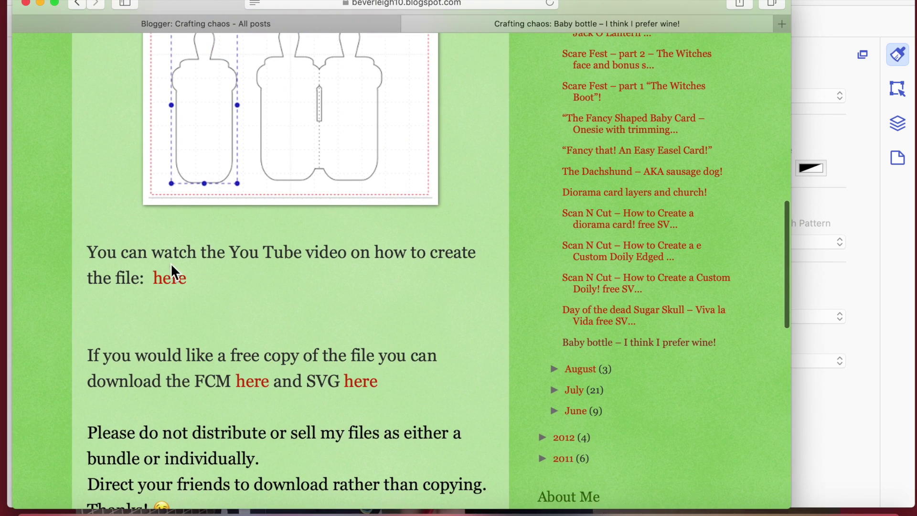
pyautogui.scroll(-2, 252, 301)
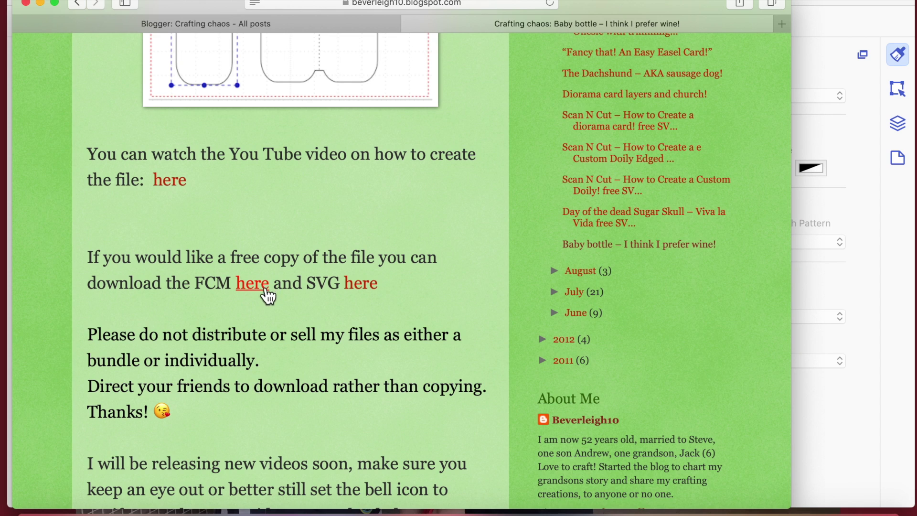
# - Follow the FCM 'here' link and download baby_bottle_and_soother.fcm from Google Drive
pyautogui.click(265, 289)
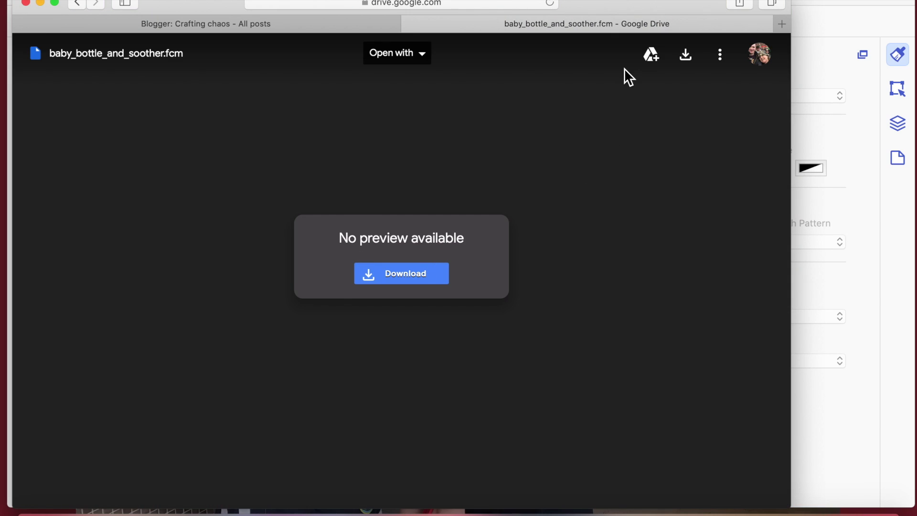
pyautogui.click(409, 285)
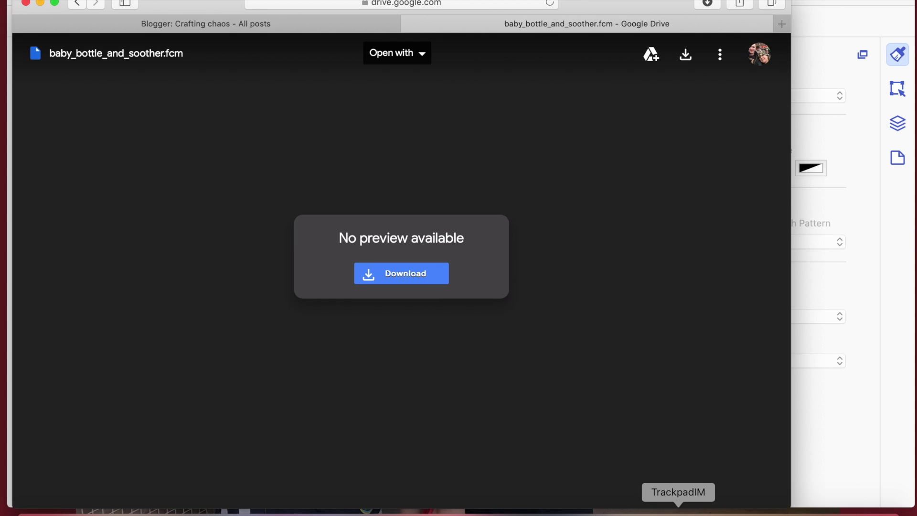
# - Import baby_bottle_and_soother.fcm from the Downloads folder onto the CanvasWorkspace mat
pyautogui.click(41, 4)
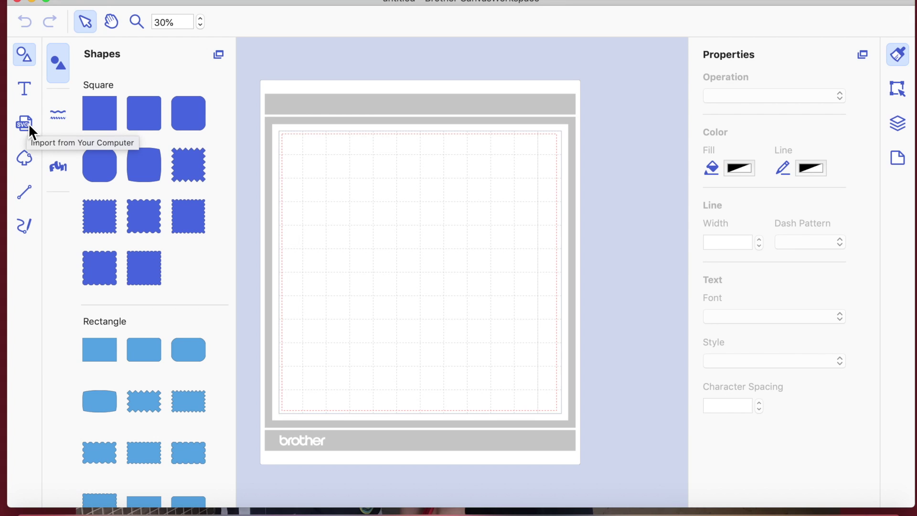
pyautogui.click(29, 125)
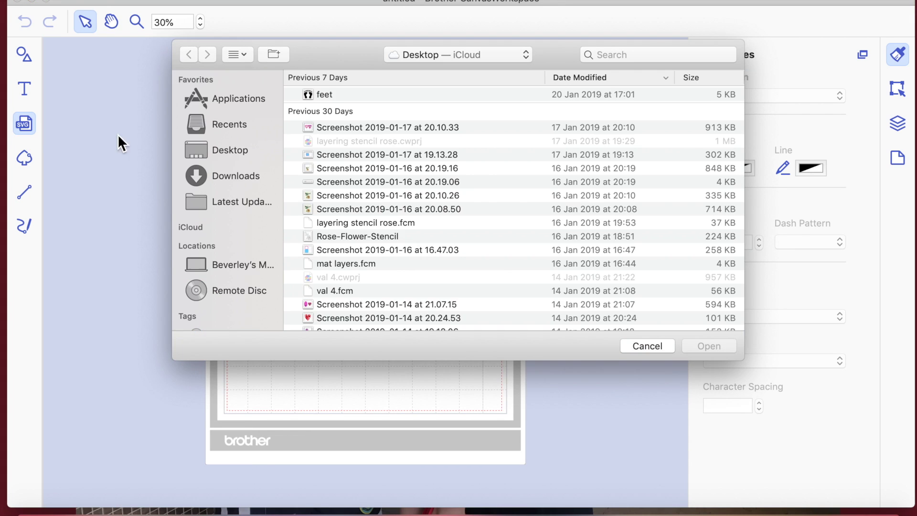
pyautogui.click(238, 177)
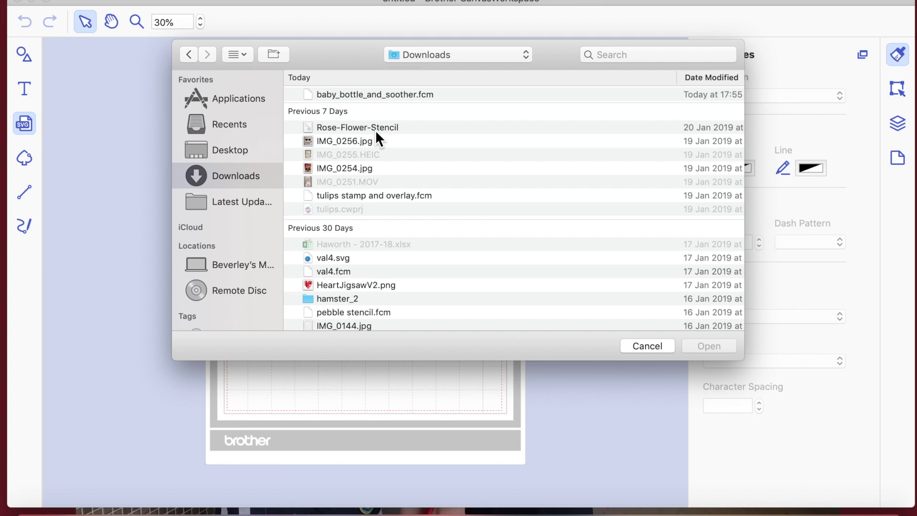
pyautogui.click(408, 96)
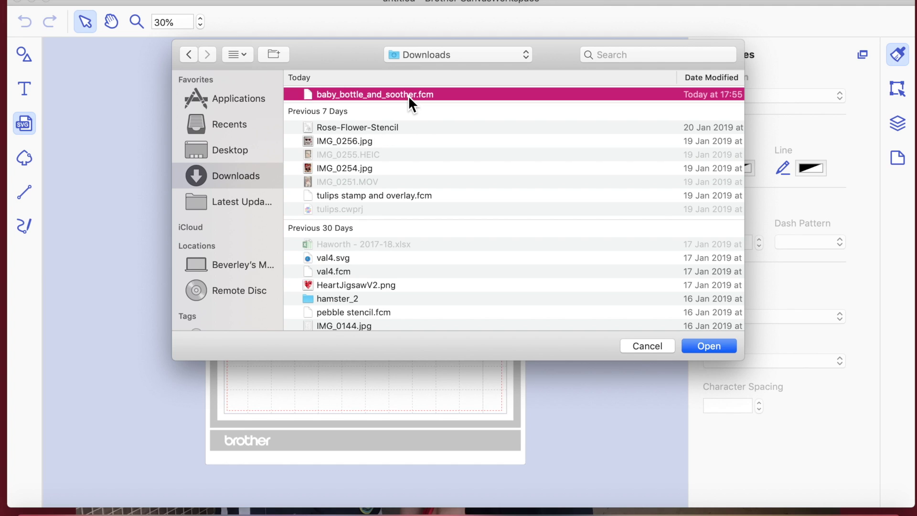
pyautogui.click(702, 347)
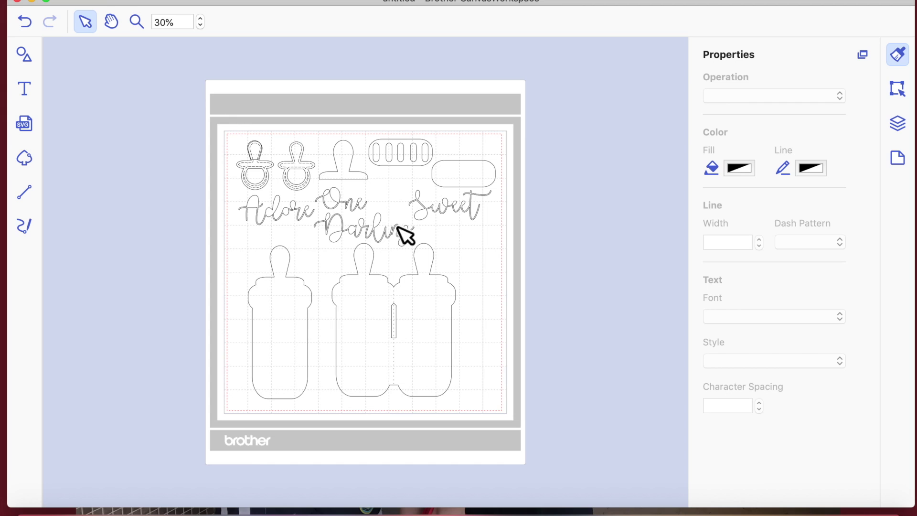
# - Delete the soothers, frames and the Adore, One, Darling and Sweet words
pyautogui.click(288, 217)
pyautogui.moveTo(289, 215)
pyautogui.mouseDown()
pyautogui.moveTo(266, 232)
pyautogui.moveTo(283, 224)
pyautogui.mouseUp()
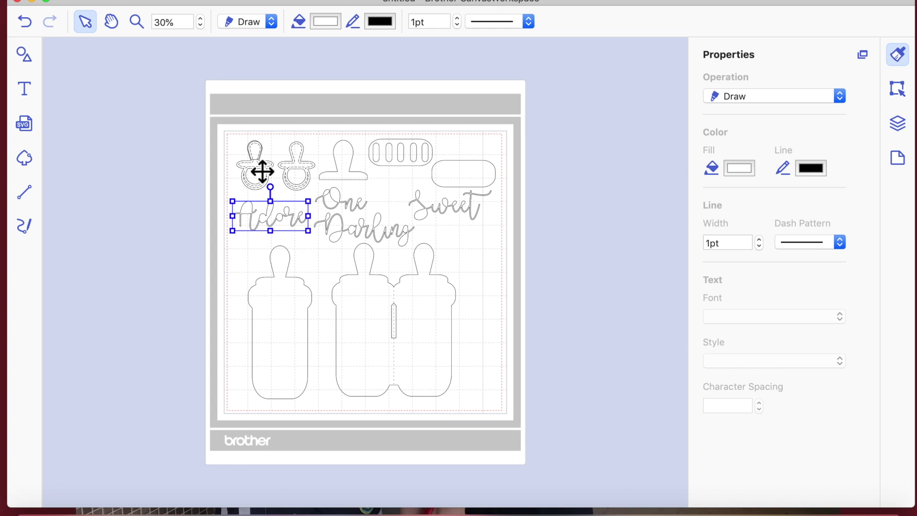
pyautogui.click(231, 133)
pyautogui.moveTo(231, 134)
pyautogui.mouseDown()
pyautogui.moveTo(511, 256)
pyautogui.moveTo(520, 249)
pyautogui.moveTo(506, 239)
pyautogui.mouseUp()
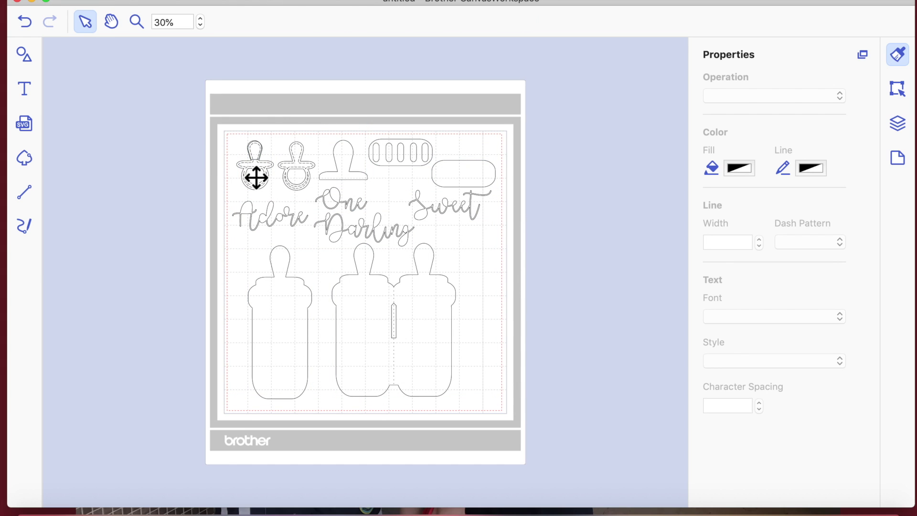
pyautogui.moveTo(223, 138); pyautogui.dragTo(459, 220)
pyautogui.press('Delete')
pyautogui.click(378, 219)
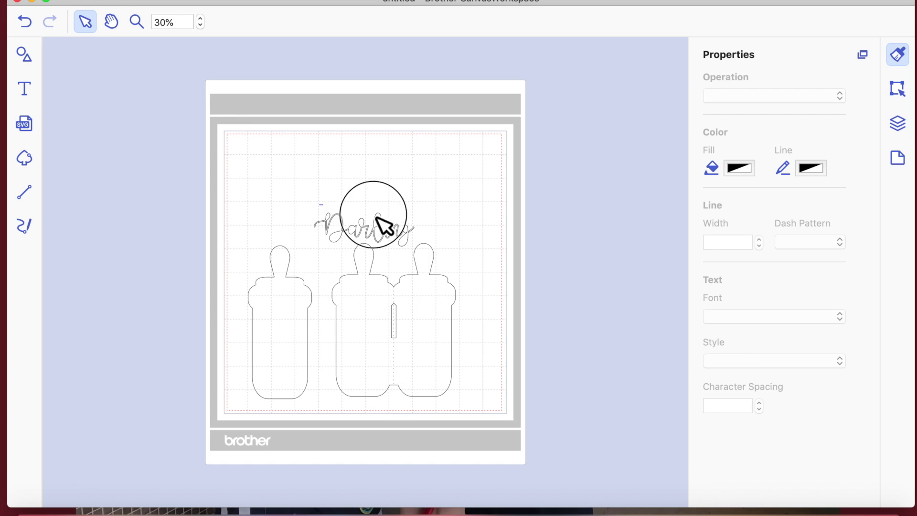
pyautogui.press('Delete')
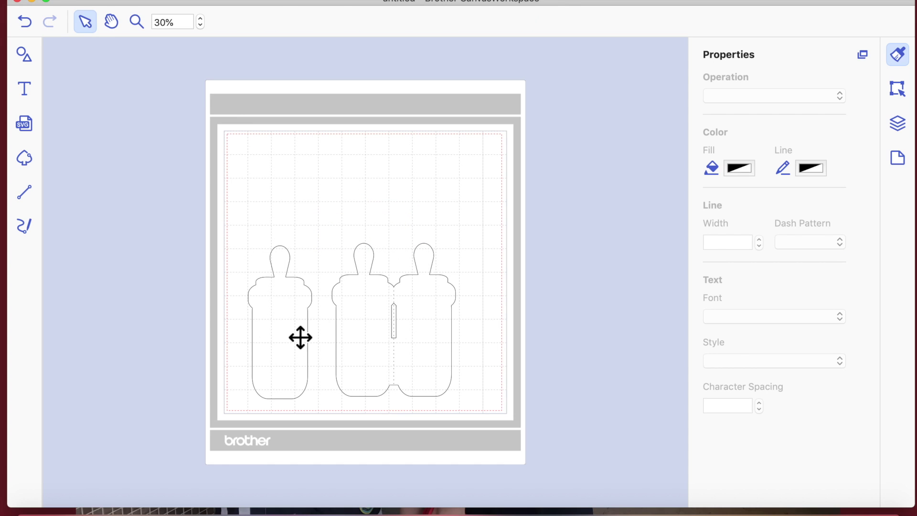
# - Reposition the single bottle and the double bottle side by side on the mat
pyautogui.moveTo(300, 337); pyautogui.dragTo(291, 257)
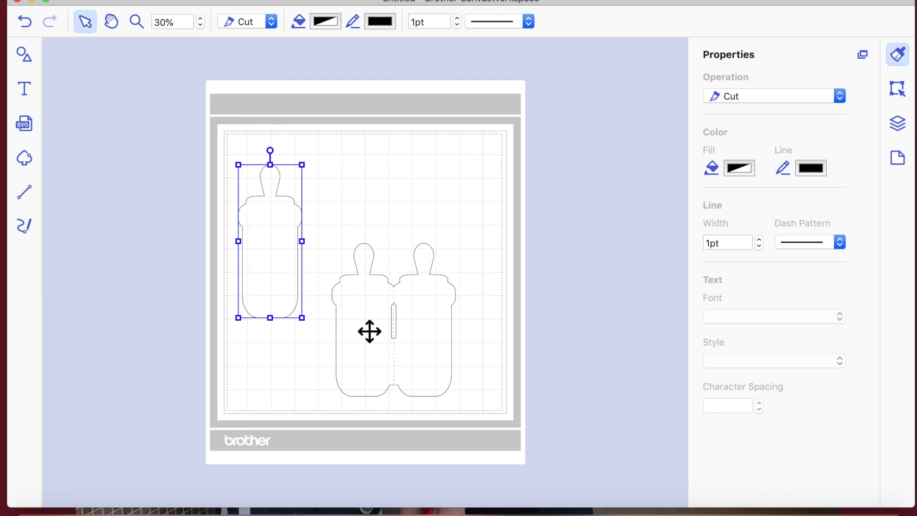
pyautogui.moveTo(369, 331); pyautogui.dragTo(354, 231)
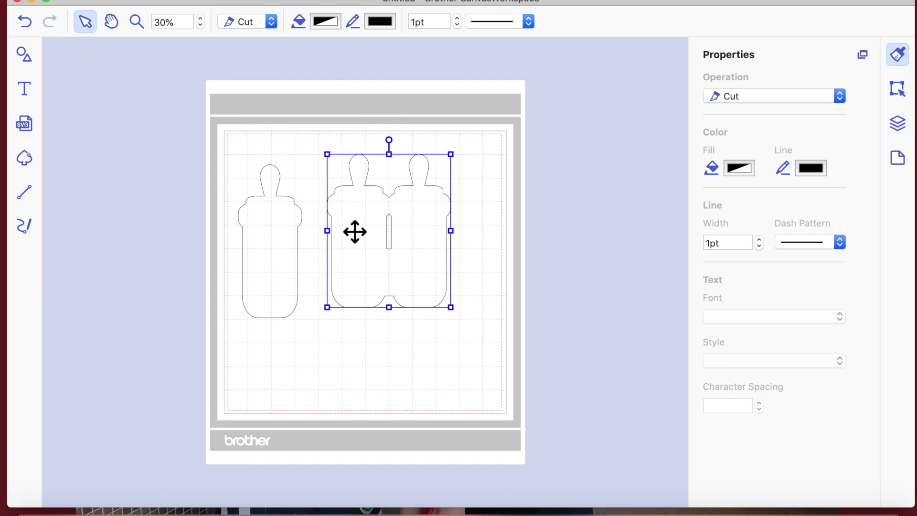
pyautogui.click(355, 367)
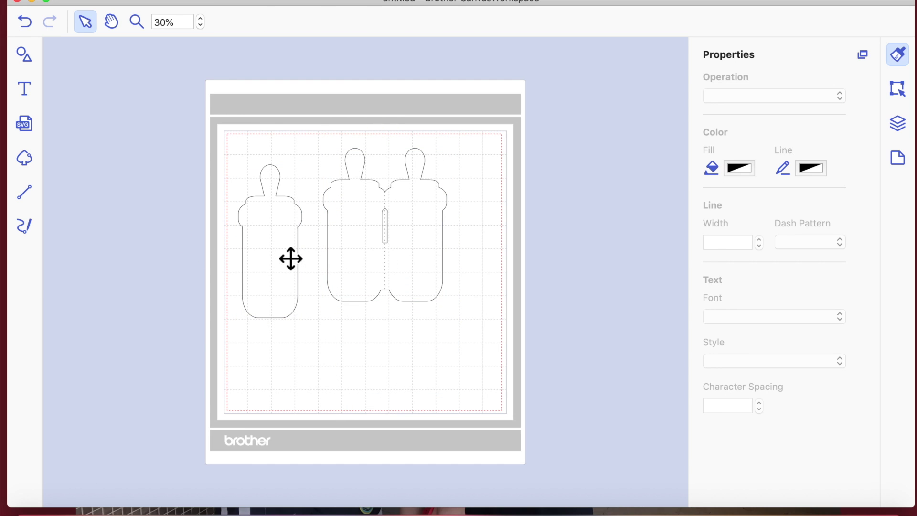
pyautogui.moveTo(291, 258); pyautogui.dragTo(287, 297)
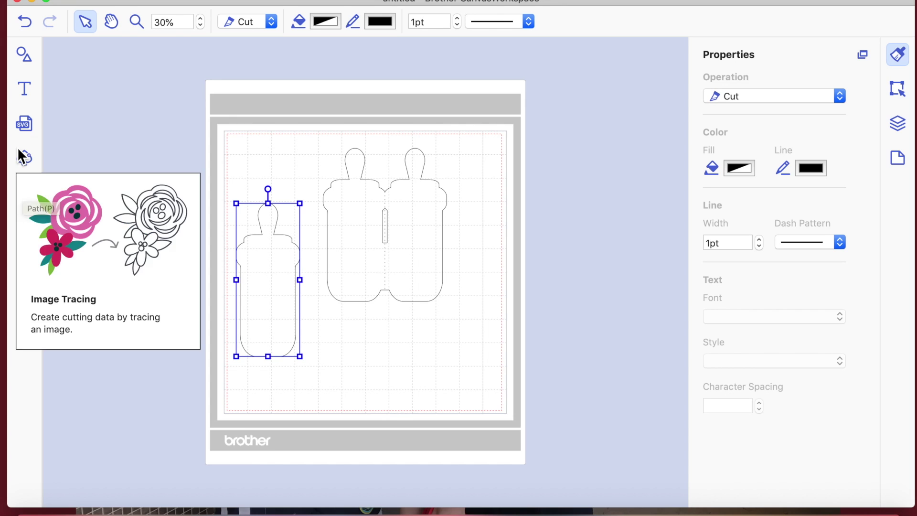
# - Add the first heart from the Shapes library's Heart section to the mat
pyautogui.click(25, 89)
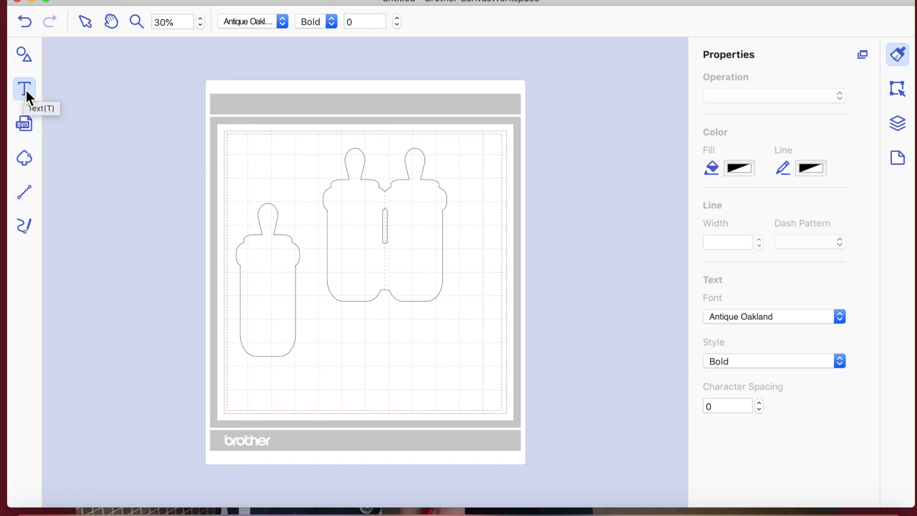
pyautogui.click(26, 55)
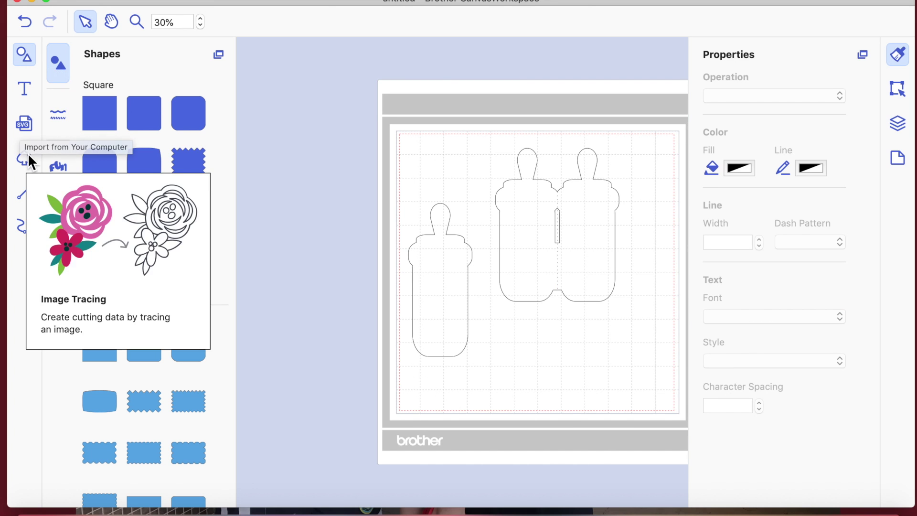
pyautogui.scroll(-5, 85, 318)
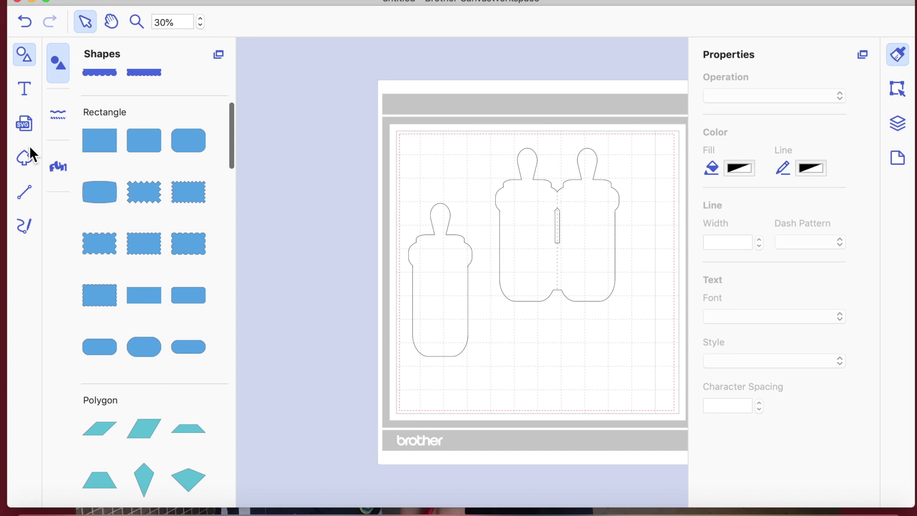
pyautogui.click(27, 91)
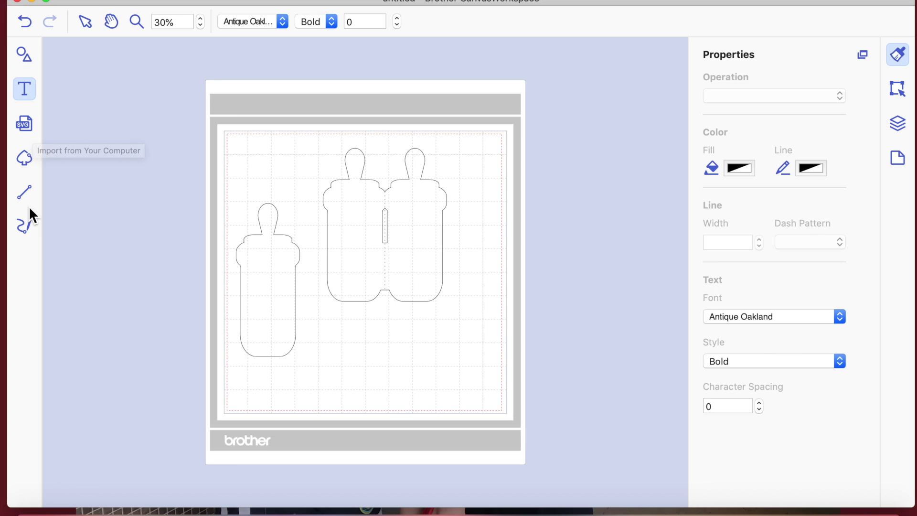
pyautogui.click(23, 54)
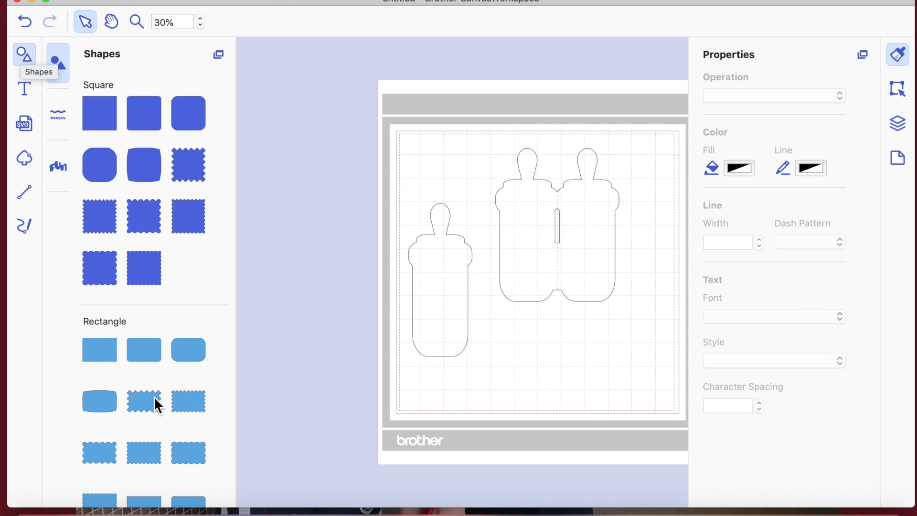
pyautogui.scroll(-10, 155, 400)
pyautogui.scroll(-15, 154, 397)
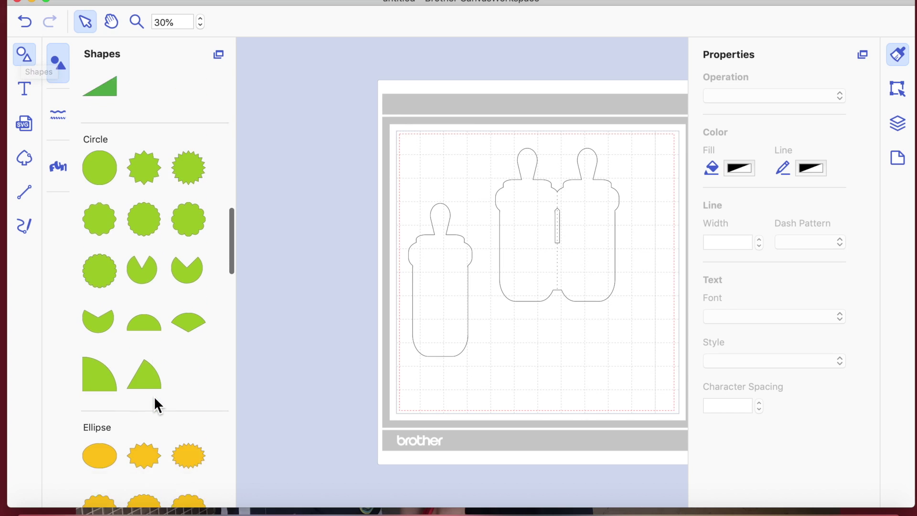
pyautogui.scroll(-5, 155, 398)
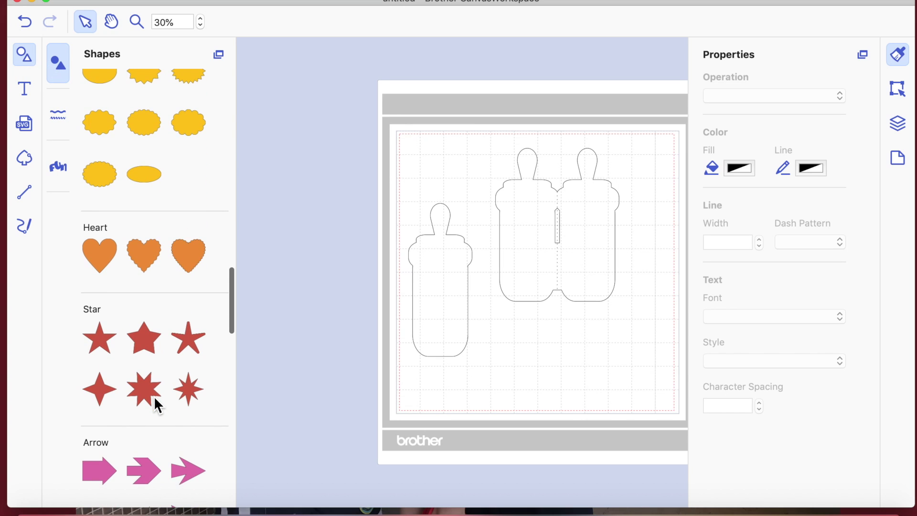
pyautogui.scroll(-3, 154, 396)
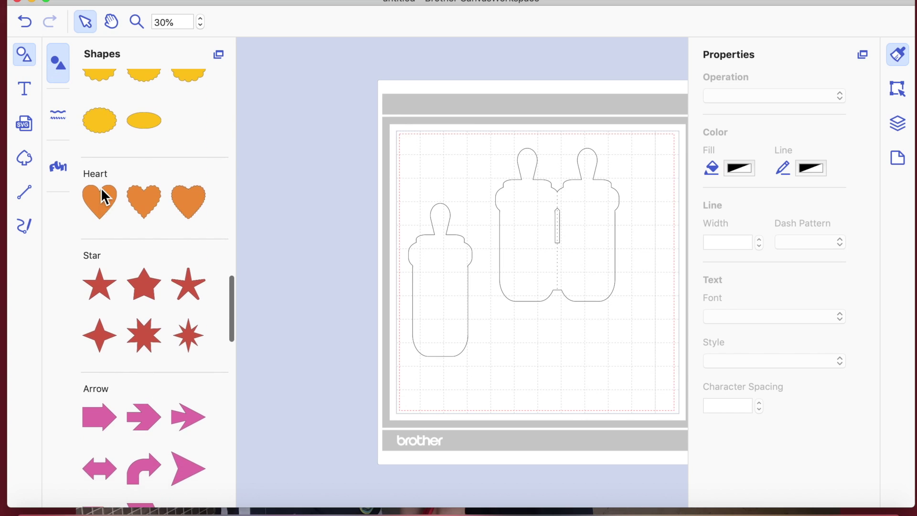
pyautogui.click(98, 202)
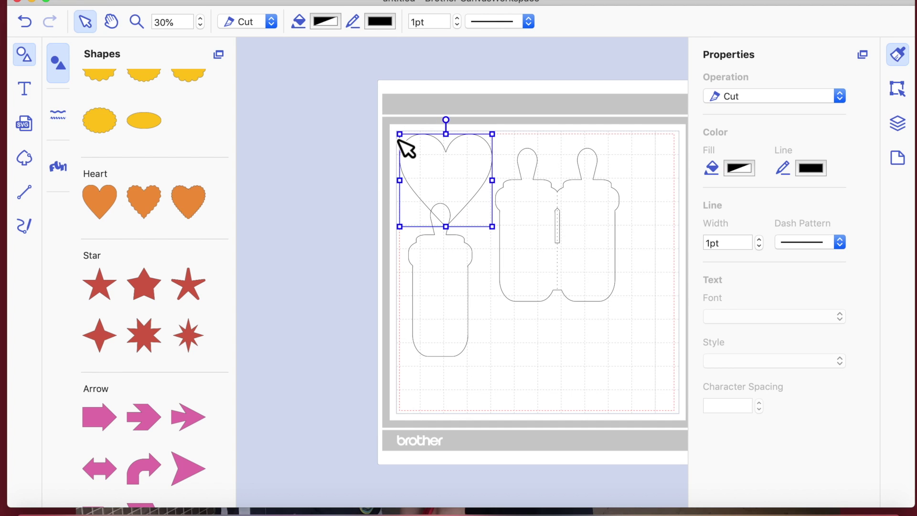
pyautogui.click(241, 125)
pyautogui.click(279, 165)
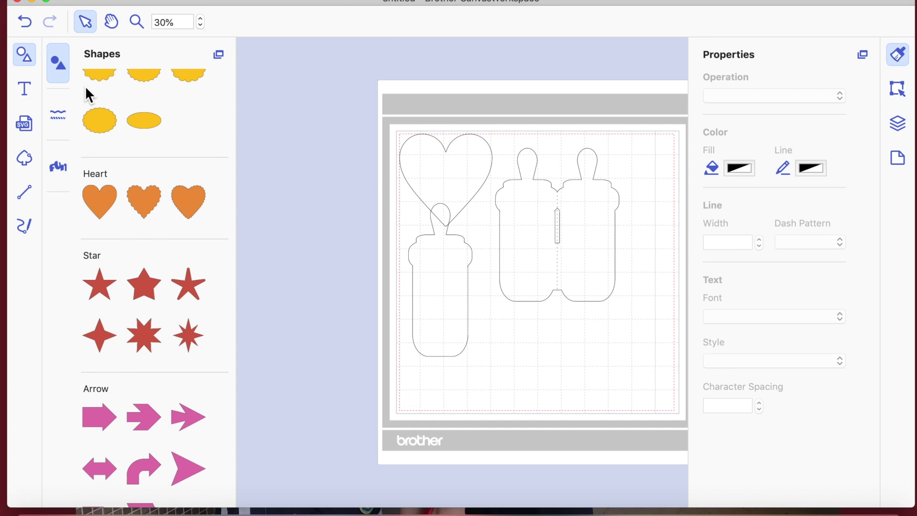
# - Move the heart below the double bottle and shrink it to a small size
pyautogui.click(23, 55)
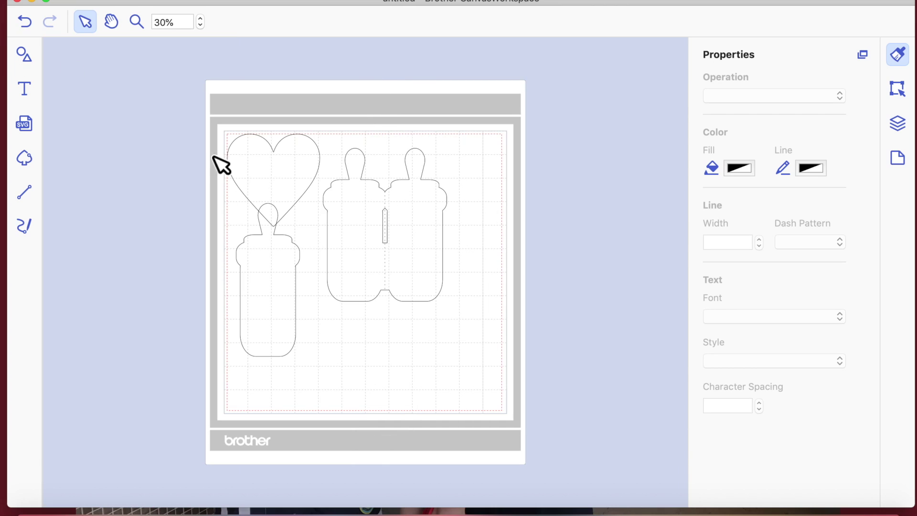
pyautogui.moveTo(292, 168); pyautogui.dragTo(409, 361)
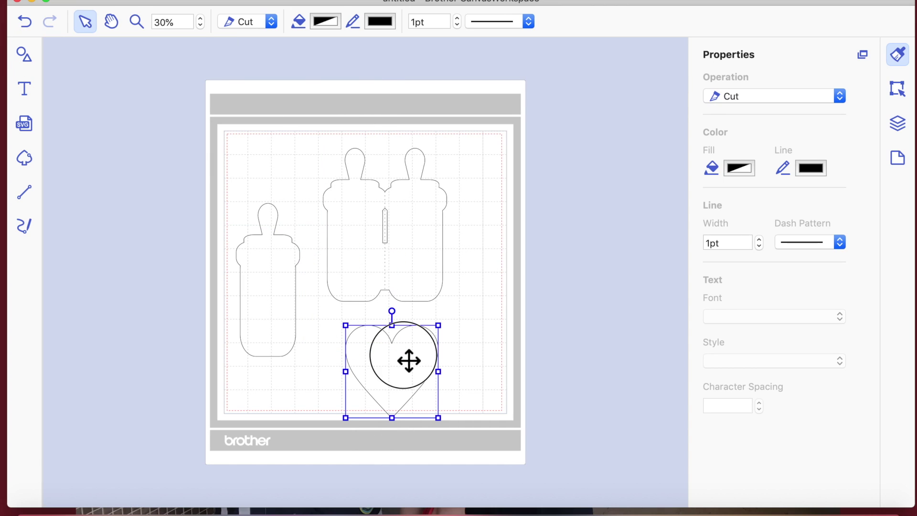
pyautogui.click(348, 329)
pyautogui.click(359, 344)
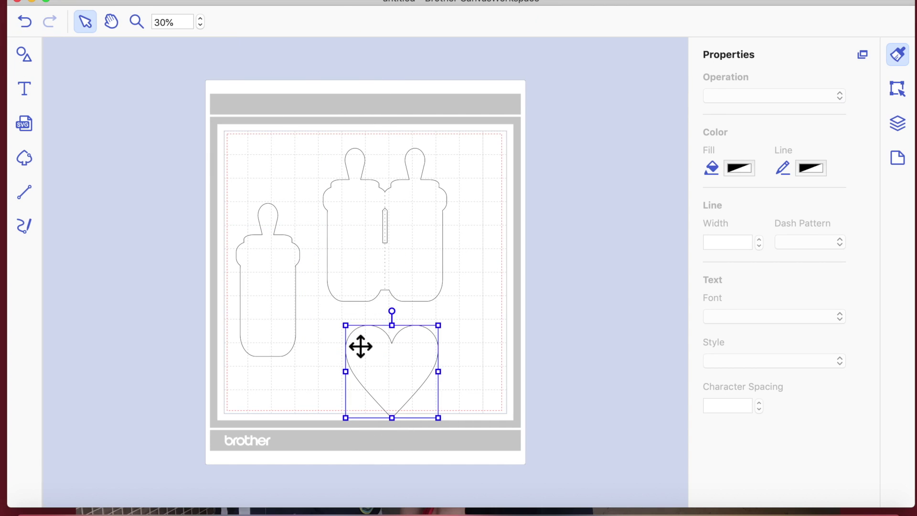
pyautogui.moveTo(346, 325); pyautogui.dragTo(414, 371)
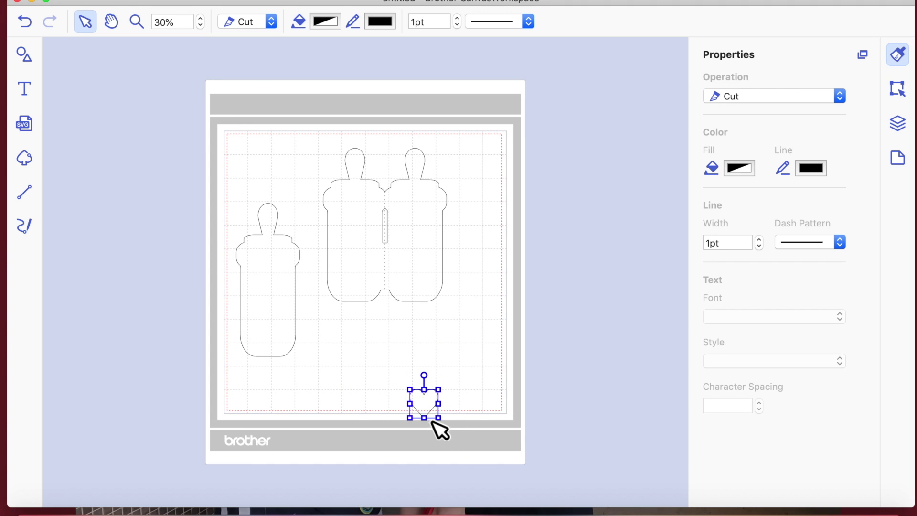
# - Fill the single bottle with light grey Mercury
pyautogui.click(277, 291)
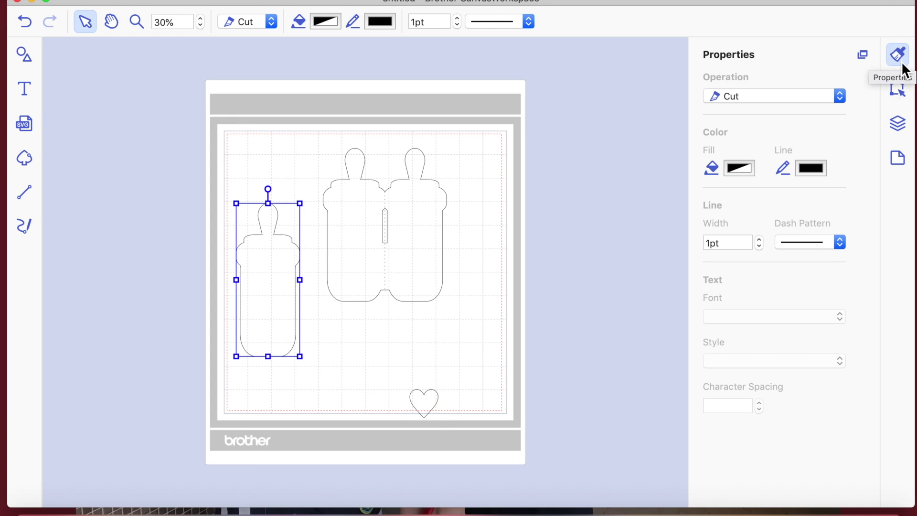
pyautogui.click(739, 168)
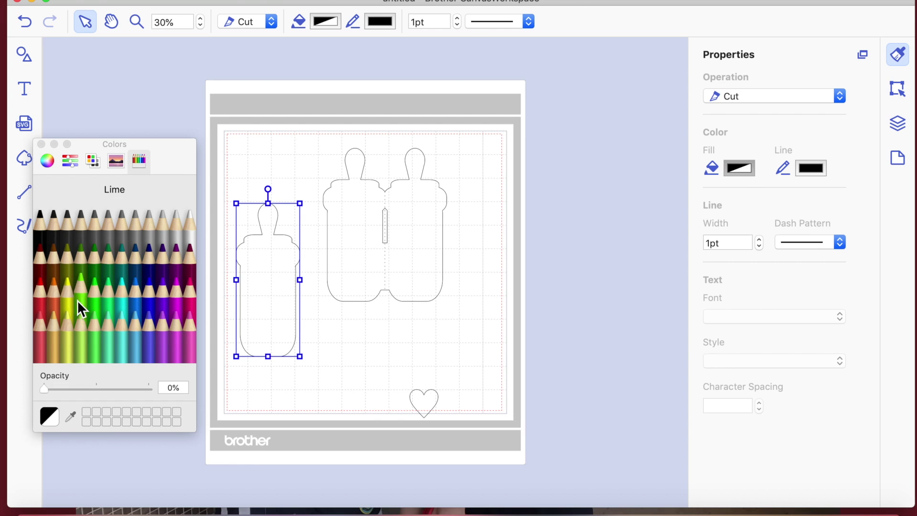
pyautogui.click(173, 233)
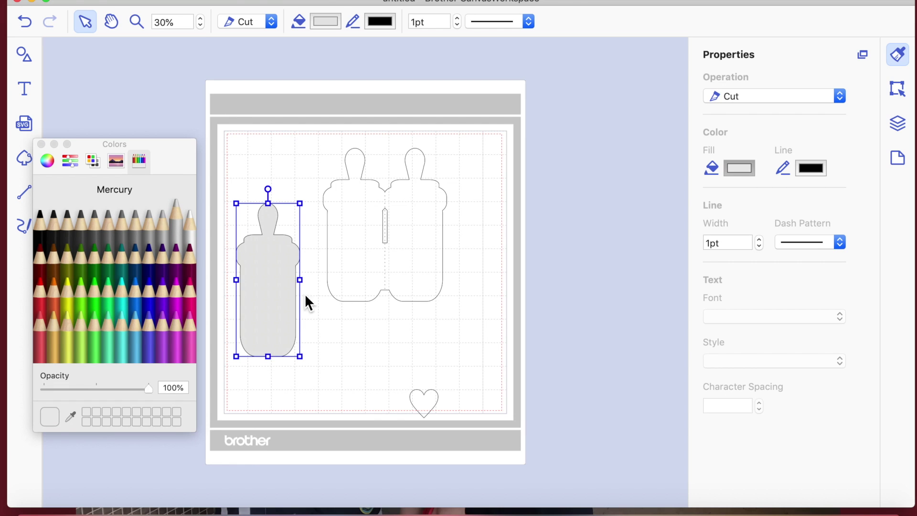
pyautogui.click(378, 349)
# - Place the small heart on the grey bottle, fill it dark grey Iron, and select both
pyautogui.moveTo(425, 406)
pyautogui.mouseDown()
pyautogui.moveTo(276, 307)
pyautogui.moveTo(280, 286)
pyautogui.moveTo(270, 294)
pyautogui.moveTo(338, 386)
pyautogui.moveTo(278, 332)
pyautogui.moveTo(266, 269)
pyautogui.moveTo(282, 281)
pyautogui.moveTo(266, 291)
pyautogui.moveTo(281, 294)
pyautogui.moveTo(267, 294)
pyautogui.mouseUp()
pyautogui.click(308, 379)
pyautogui.click(84, 221)
pyautogui.moveTo(231, 171); pyautogui.dragTo(288, 300)
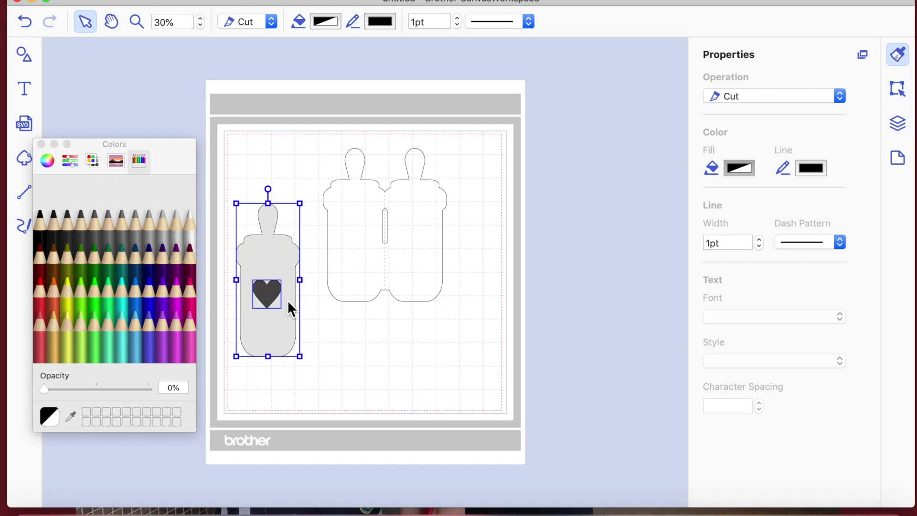
pyautogui.click(308, 330)
pyautogui.moveTo(240, 169); pyautogui.dragTo(313, 352)
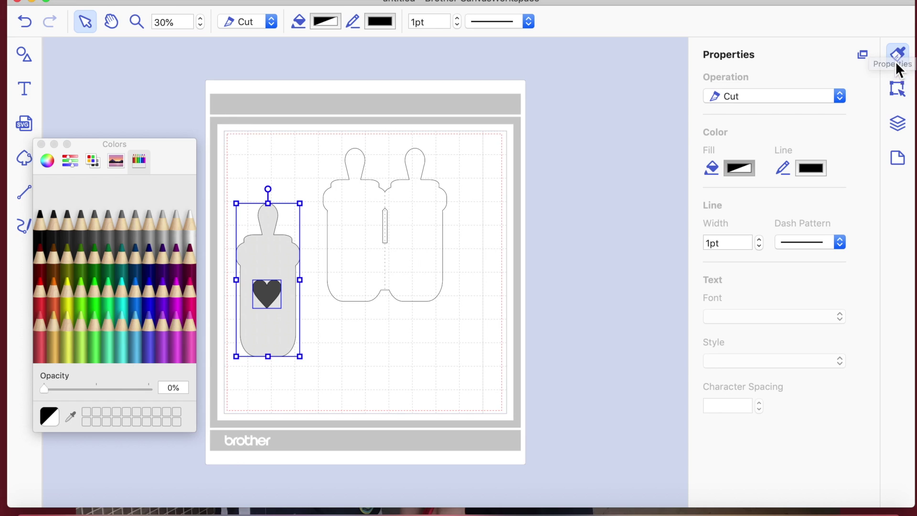
# - Centre the heart horizontally on the bottle and subtract it to cut a heart hole
pyautogui.click(899, 89)
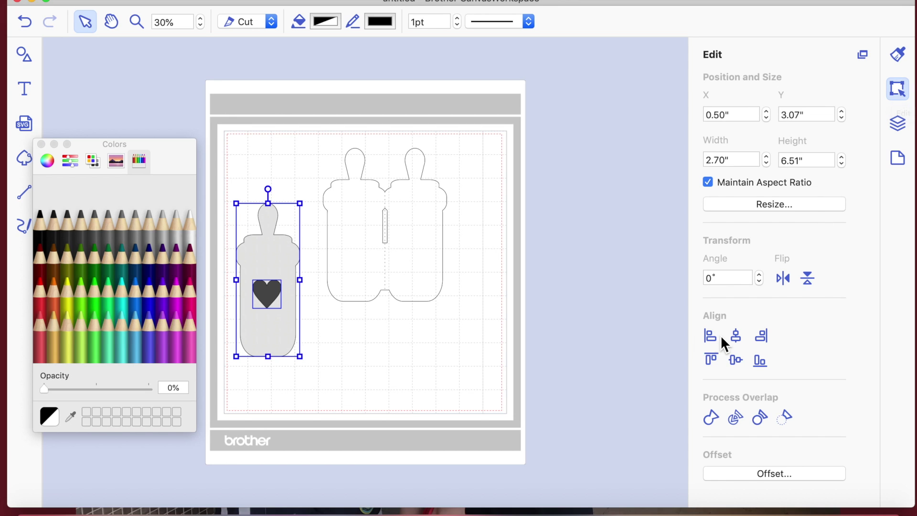
pyautogui.click(739, 336)
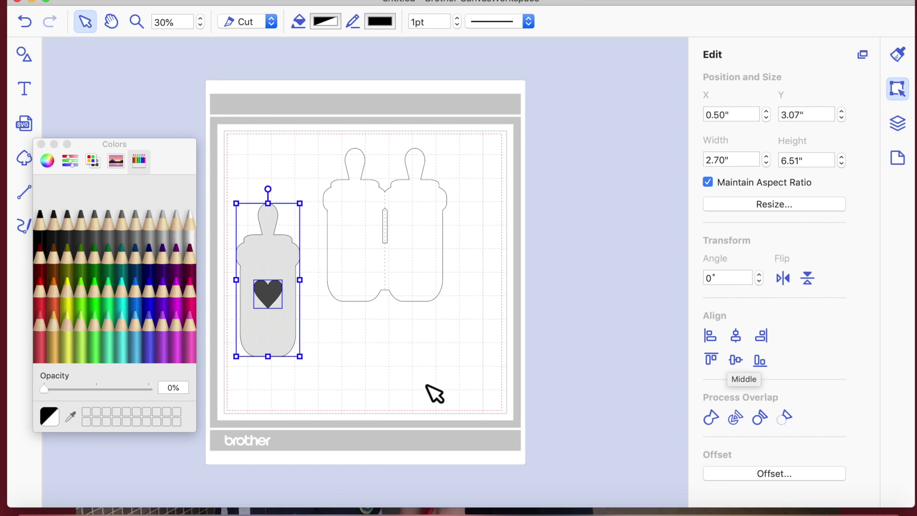
pyautogui.click(330, 350)
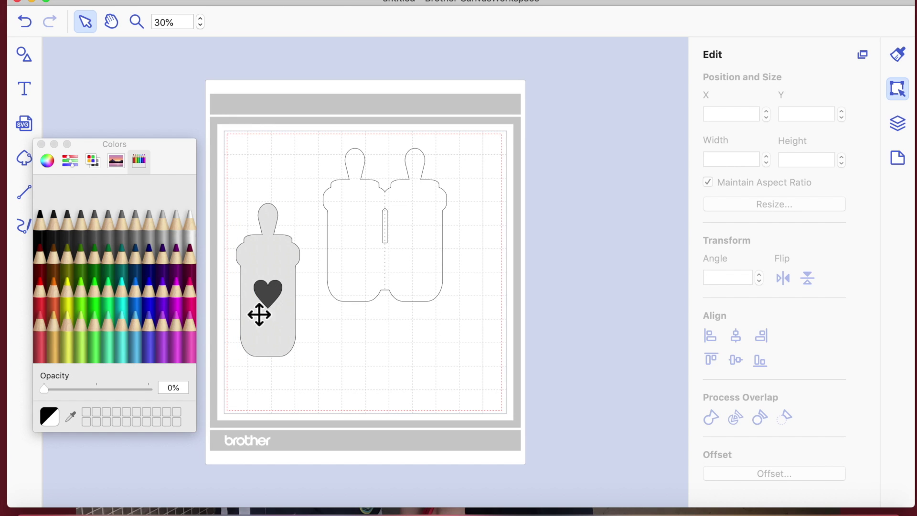
pyautogui.moveTo(234, 157); pyautogui.dragTo(302, 356)
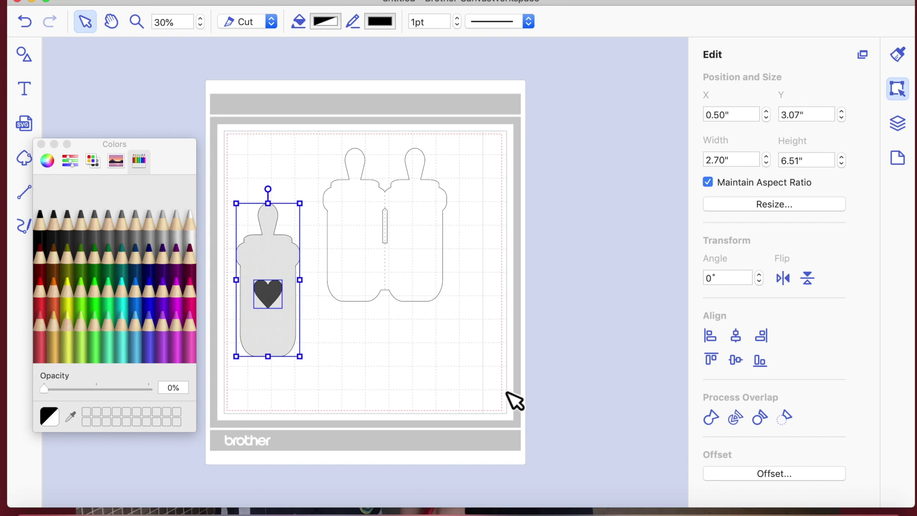
pyautogui.click(789, 421)
pyautogui.click(404, 382)
# - Move the heart-cut grey bottle over the double bottle and select the double bottle
pyautogui.moveTo(275, 333); pyautogui.dragTo(404, 381)
pyautogui.click(435, 212)
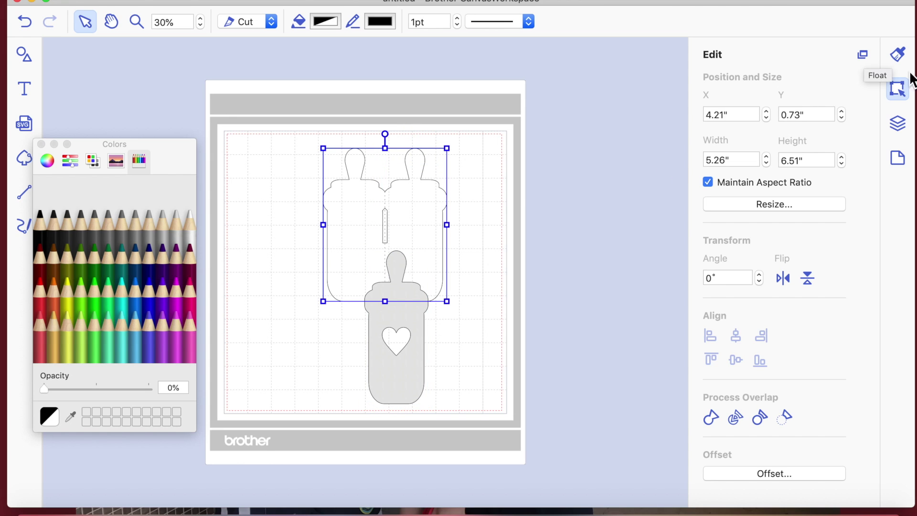
pyautogui.click(899, 55)
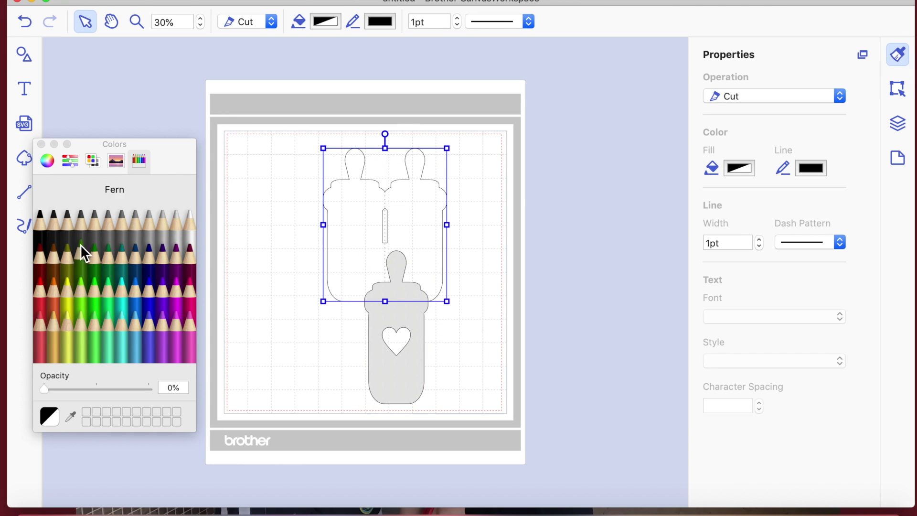
# - Fill the double bottle with the Asparagus olive green colour
pyautogui.click(76, 262)
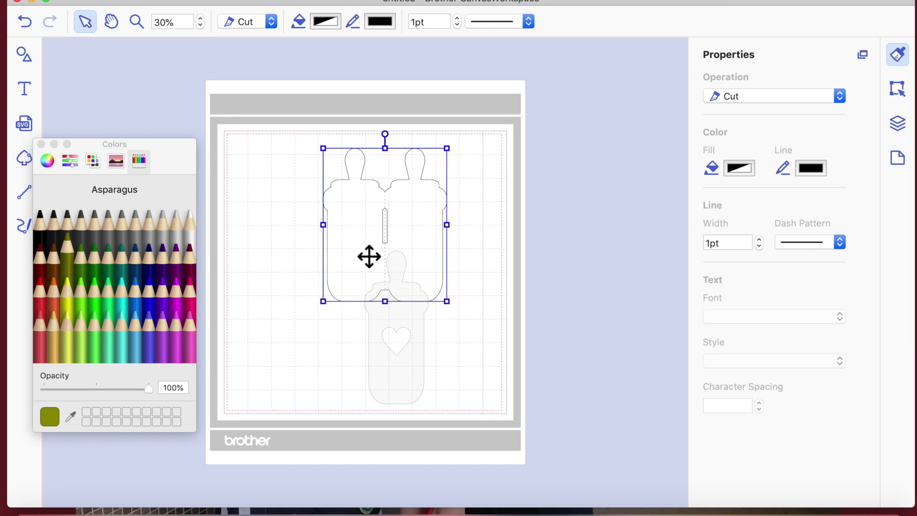
pyautogui.click(740, 169)
pyautogui.click(67, 271)
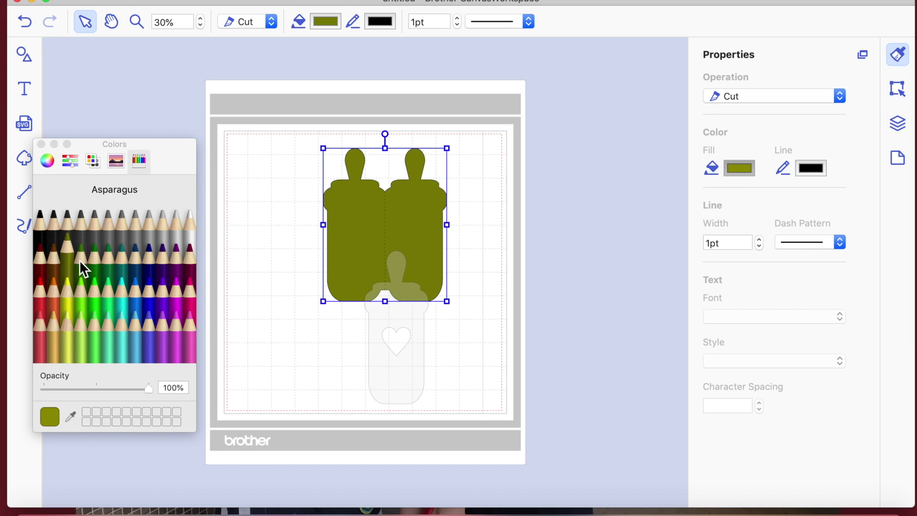
pyautogui.click(416, 350)
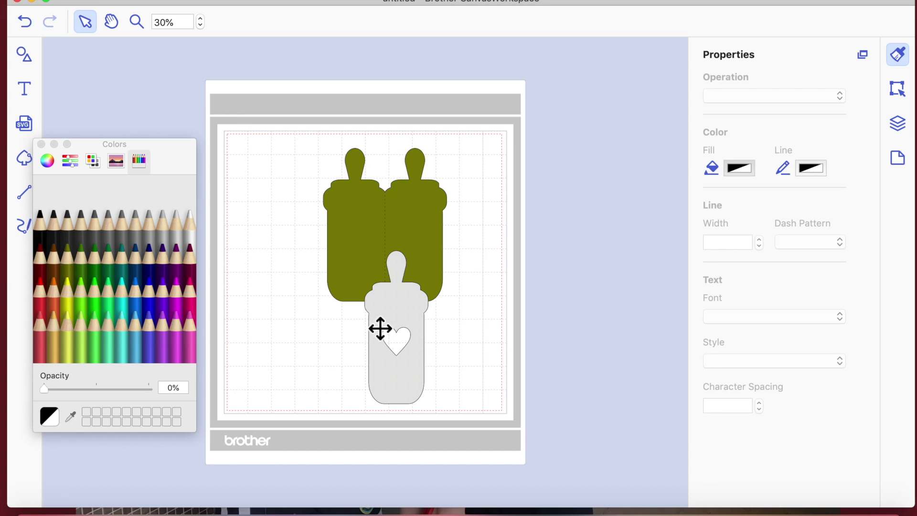
# - Move the grey heart-cutout bottle to the left of the double bottle and close the Colors window
pyautogui.click(379, 328)
pyautogui.moveTo(413, 222); pyautogui.dragTo(273, 245)
pyautogui.click(374, 340)
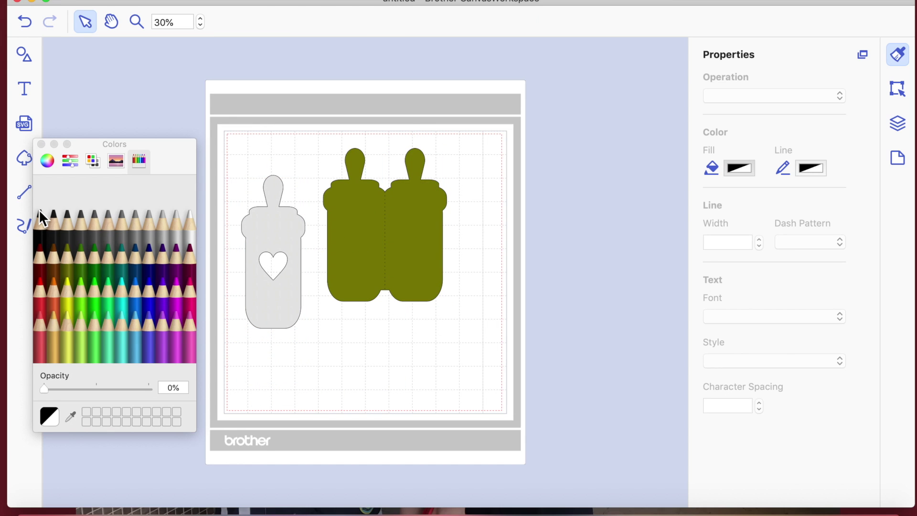
pyautogui.click(42, 144)
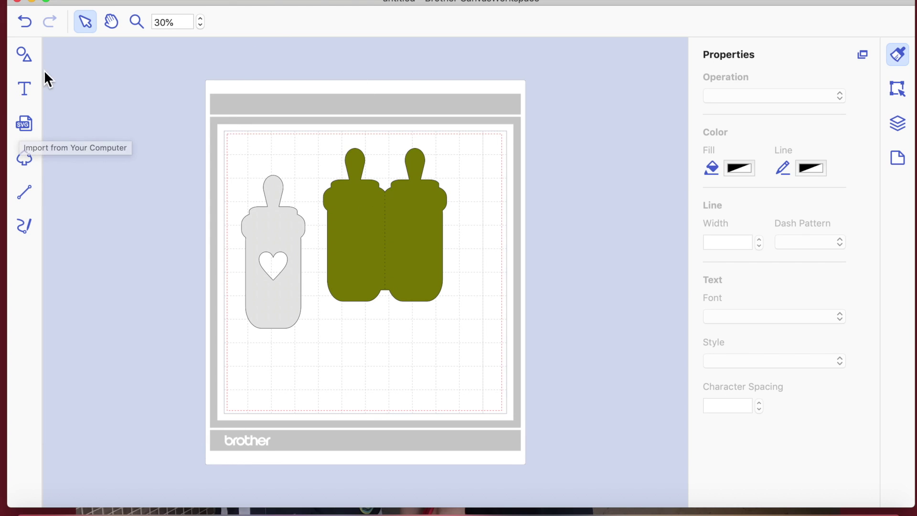
pyautogui.click(25, 89)
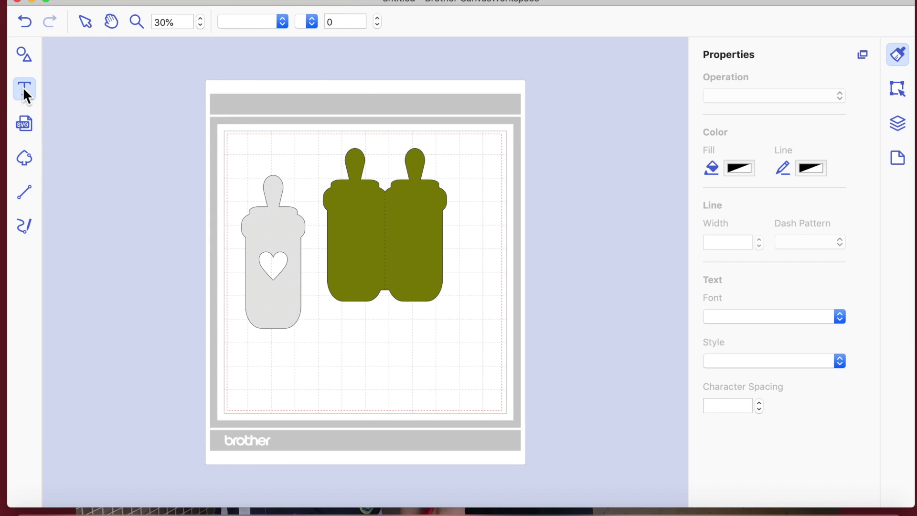
# - Add the text 'Baby Boy' in the Berlin font below the bottles
pyautogui.click(282, 28)
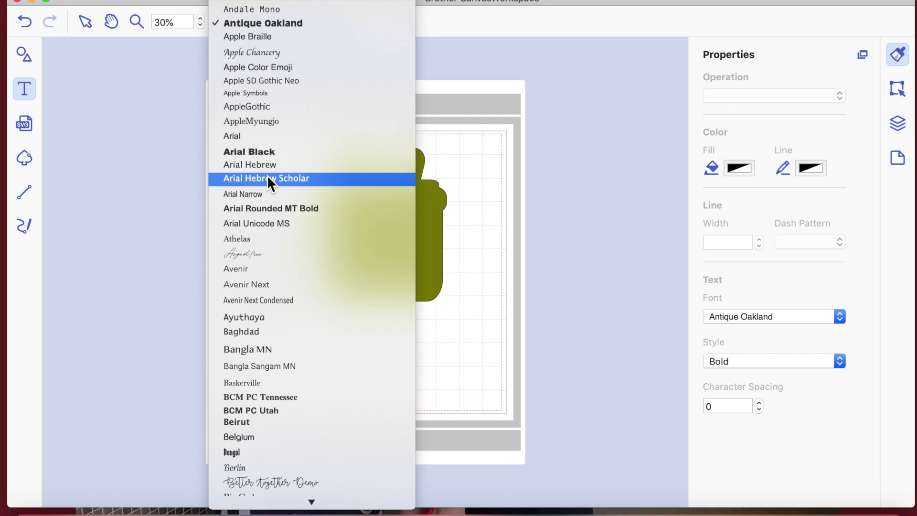
pyautogui.click(266, 468)
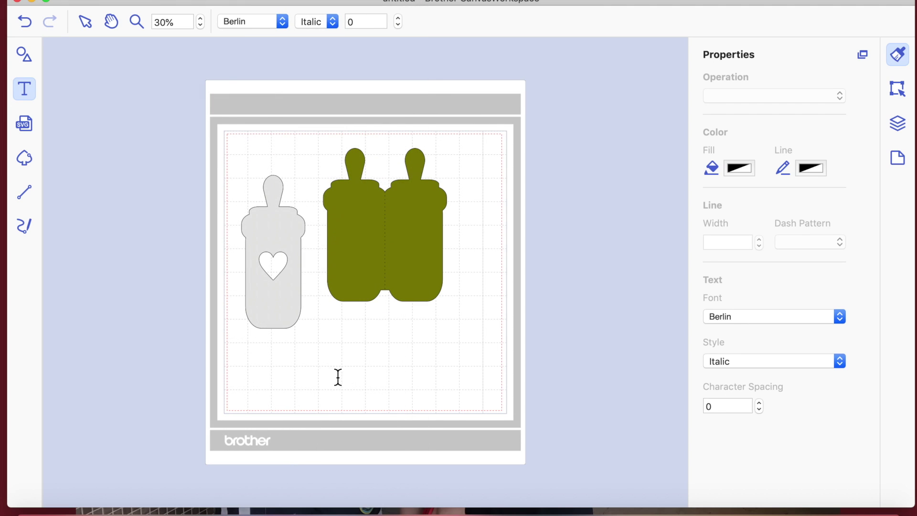
pyautogui.click(338, 378)
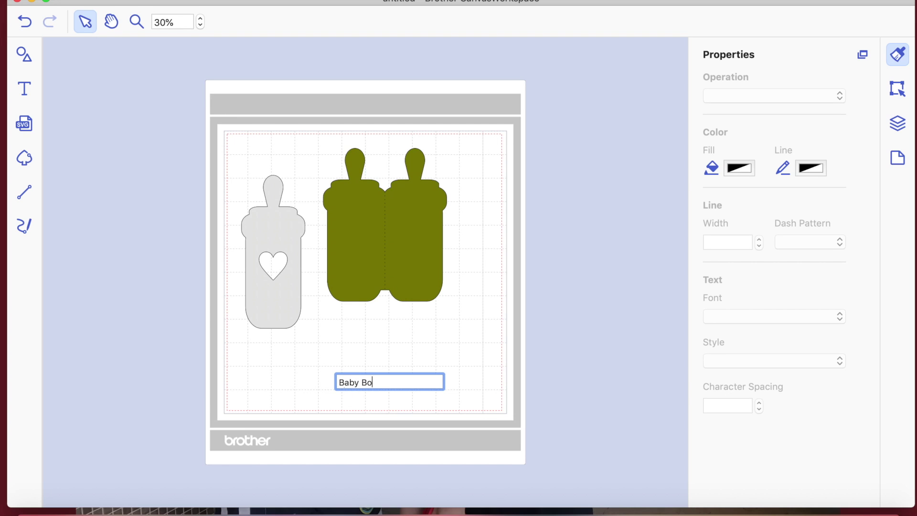
pyautogui.click(456, 354)
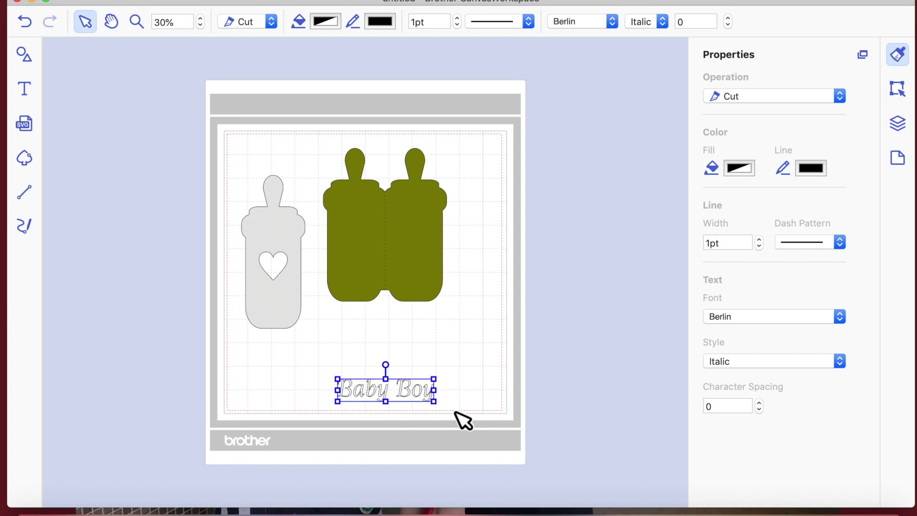
# - Convert the selected Baby Boy text into outline shapes from the Edit panel
pyautogui.moveTo(317, 362); pyautogui.dragTo(456, 416)
pyautogui.click(749, 170)
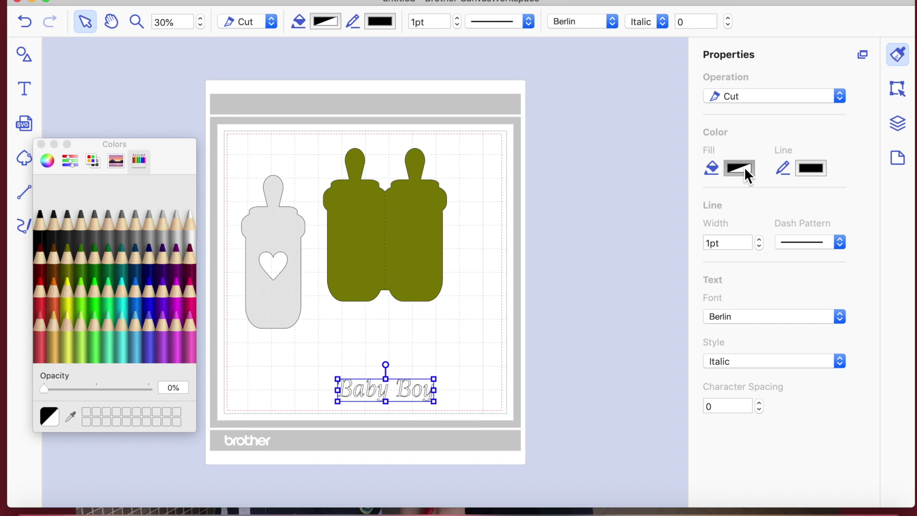
pyautogui.click(152, 306)
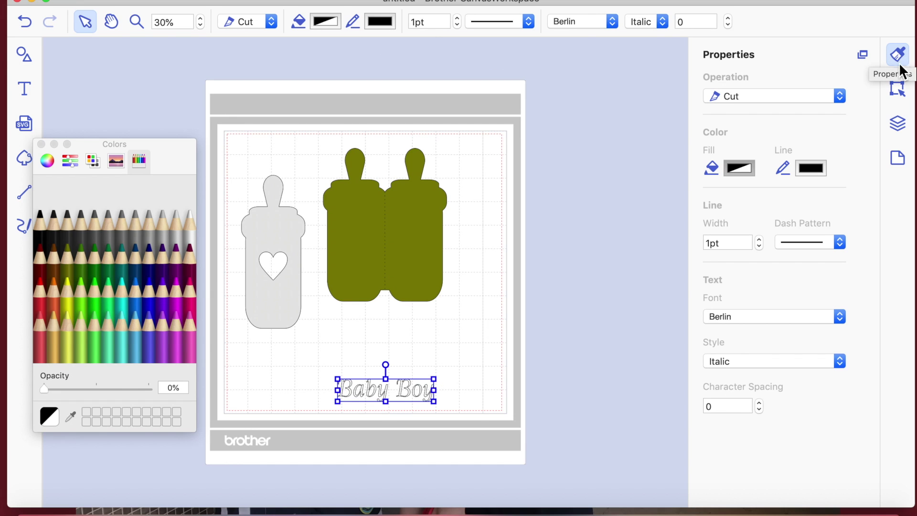
pyautogui.click(898, 91)
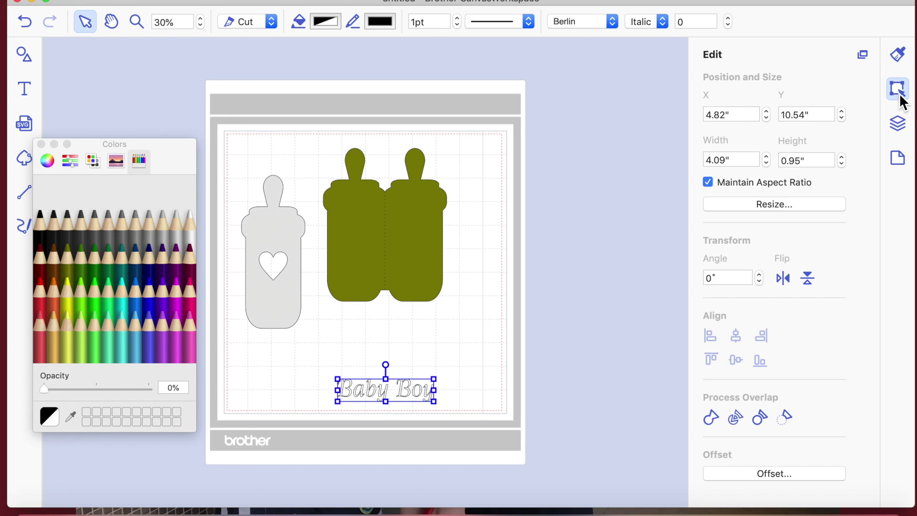
pyautogui.click(712, 416)
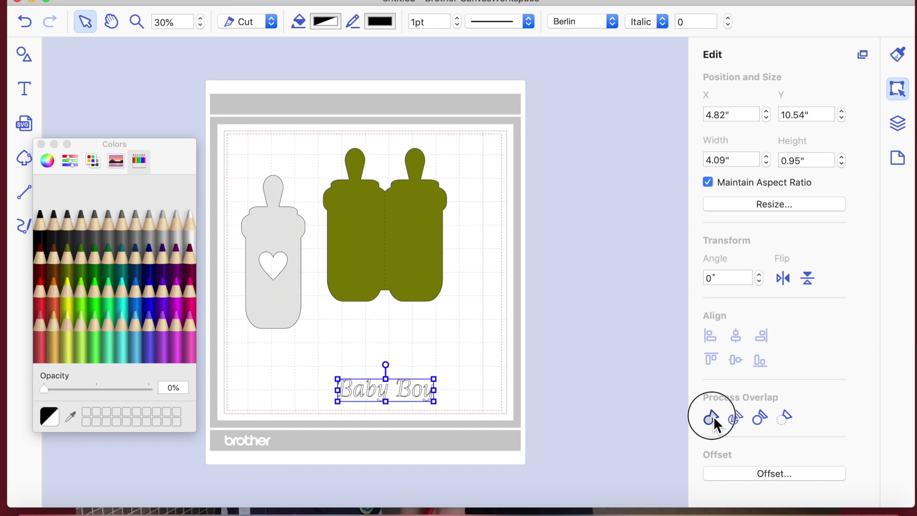
# - Inspect the Baby Boy outline paths and zoom in on the lettering
pyautogui.doubleClick(406, 397)
pyautogui.click(446, 364)
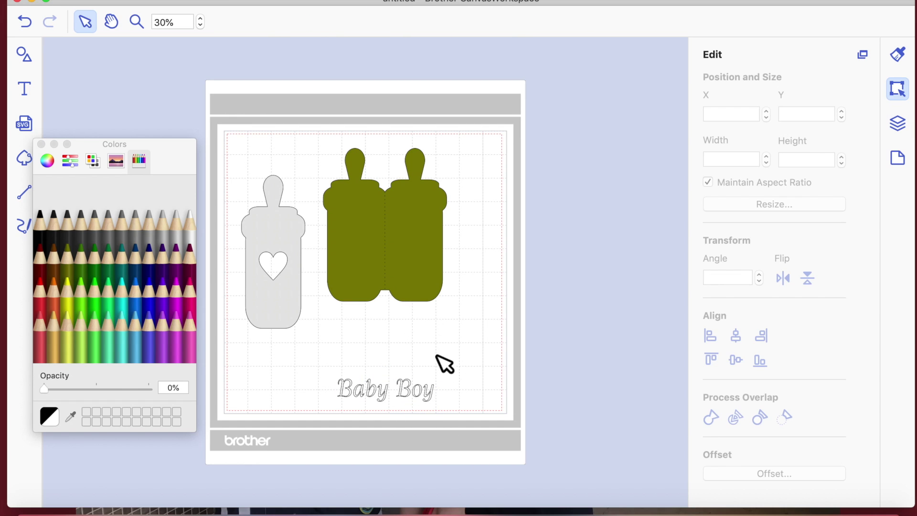
pyautogui.click(143, 24)
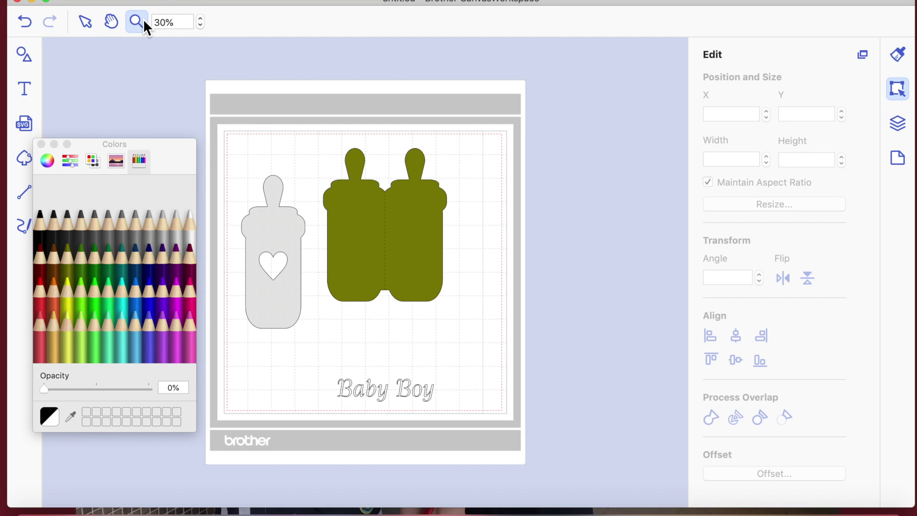
pyautogui.click(363, 394)
# - Split the Baby Boy outline into separate letters with Divide
pyautogui.click(408, 284)
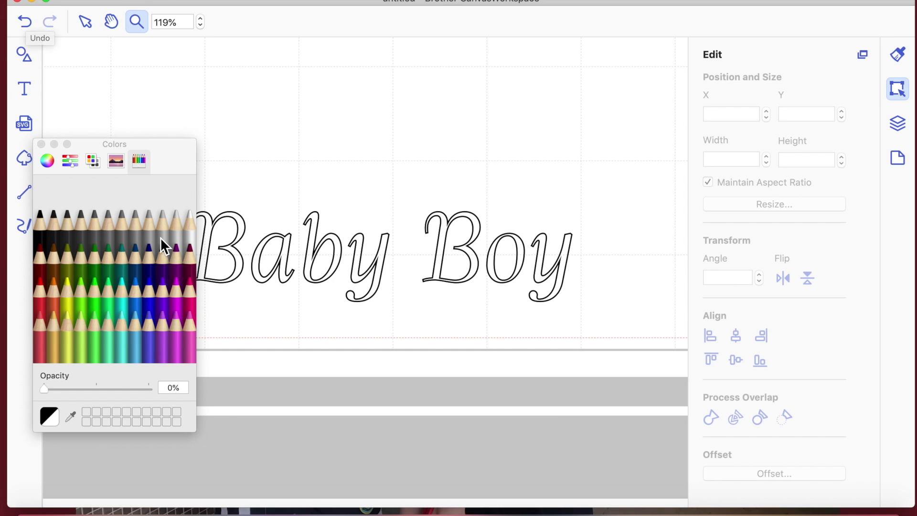
pyautogui.click(86, 22)
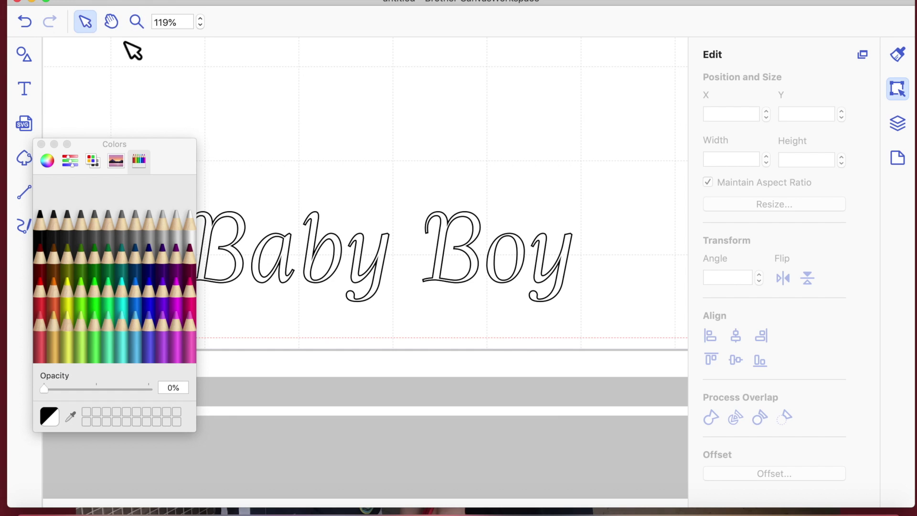
pyautogui.click(316, 243)
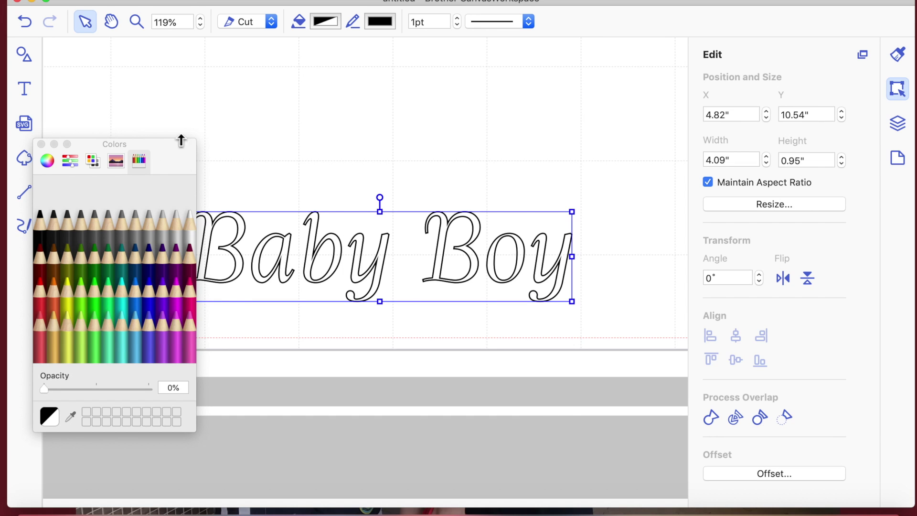
pyautogui.moveTo(180, 140); pyautogui.dragTo(179, 140)
pyautogui.click(40, 144)
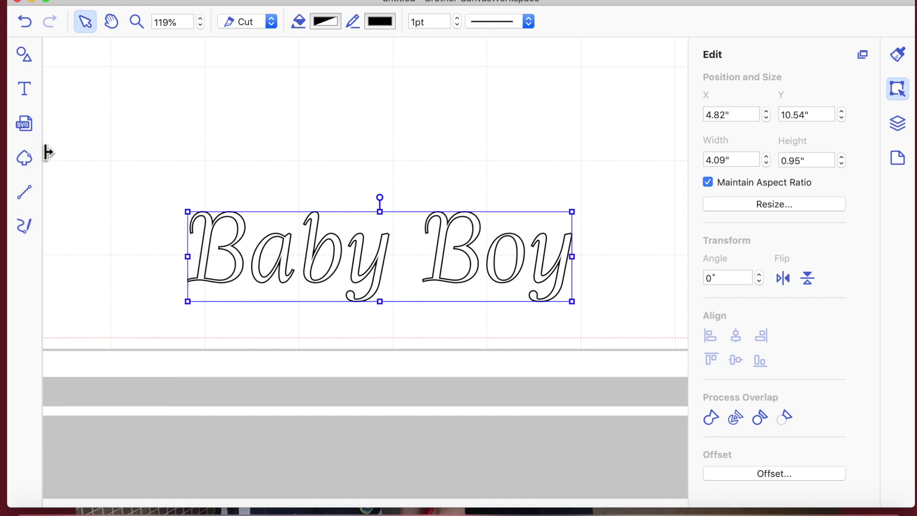
pyautogui.click(736, 423)
pyautogui.click(490, 150)
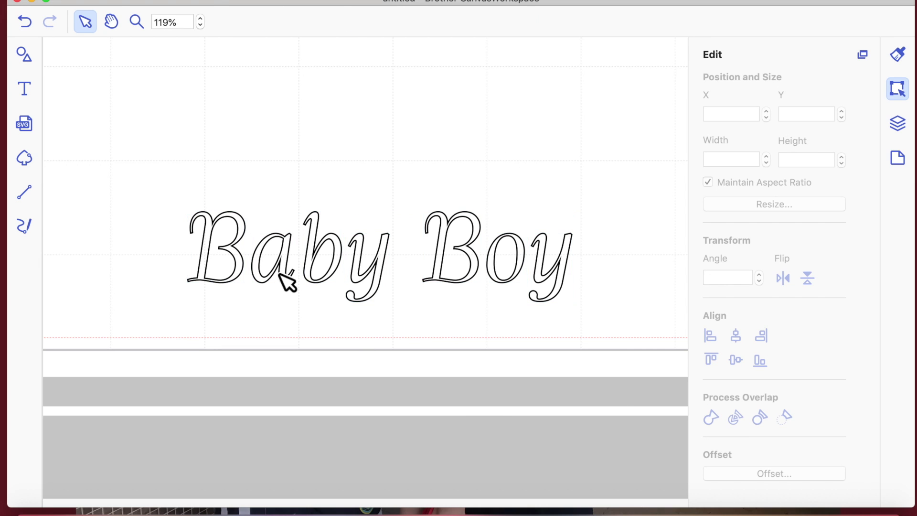
# - Slide the a, b and y of Baby left so each letter touches the next
pyautogui.moveTo(285, 269); pyautogui.dragTo(273, 261)
pyautogui.click(333, 243)
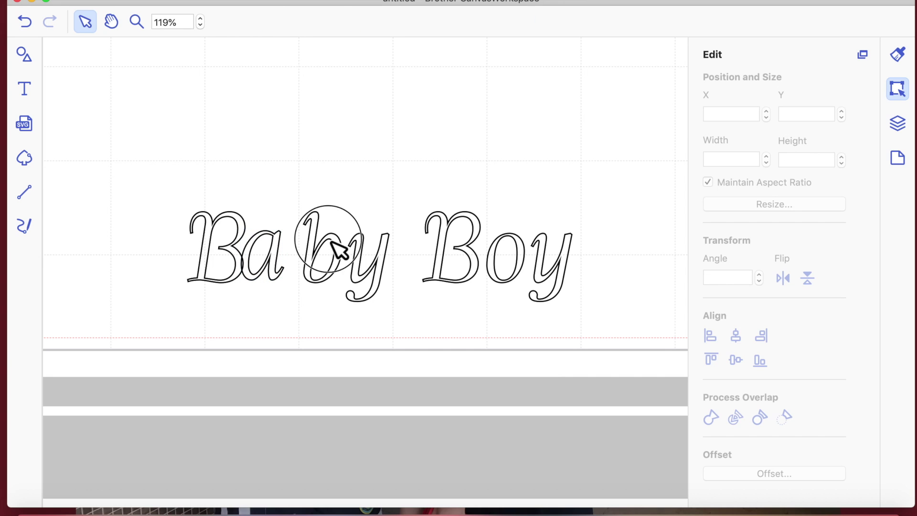
pyautogui.moveTo(332, 243); pyautogui.dragTo(309, 242)
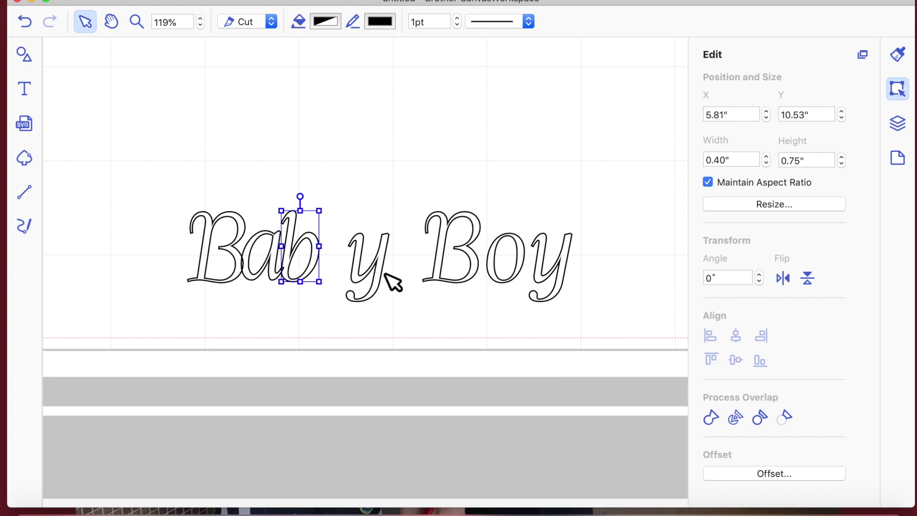
pyautogui.moveTo(386, 270); pyautogui.dragTo(349, 265)
pyautogui.click(396, 342)
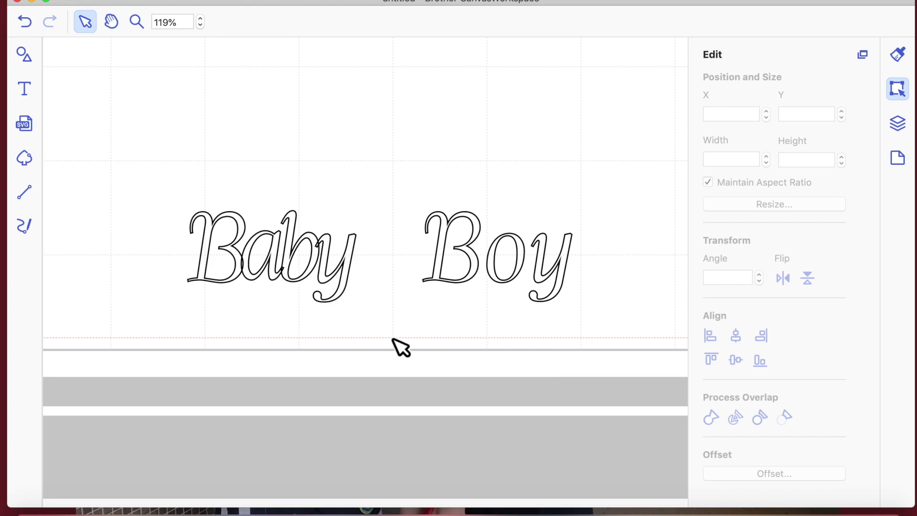
# - Weld the four Baby letters into one shape and try a blue fill on it
pyautogui.moveTo(181, 190); pyautogui.dragTo(349, 324)
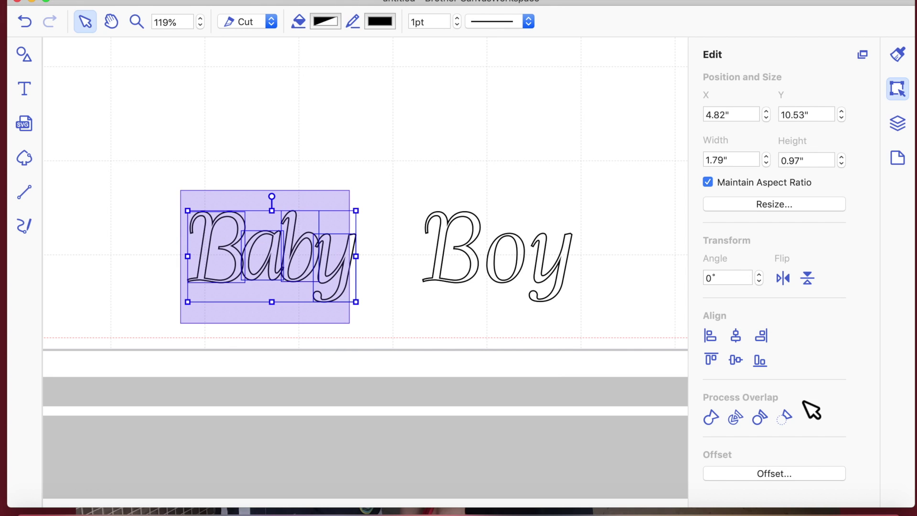
pyautogui.click(716, 421)
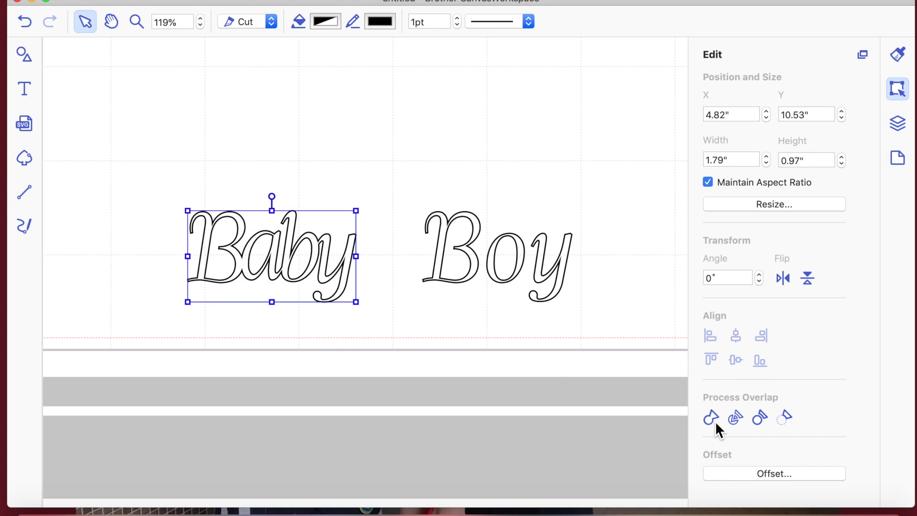
pyautogui.click(898, 54)
pyautogui.click(740, 169)
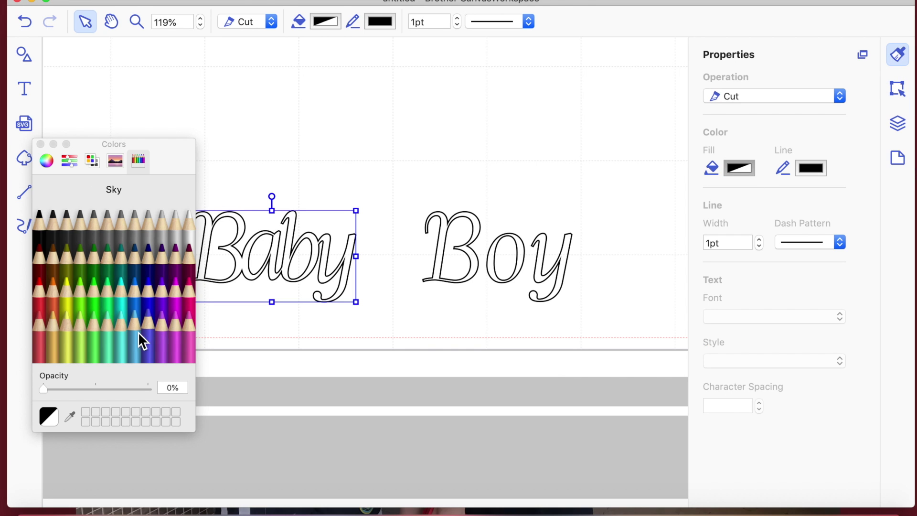
pyautogui.click(136, 295)
pyautogui.click(400, 134)
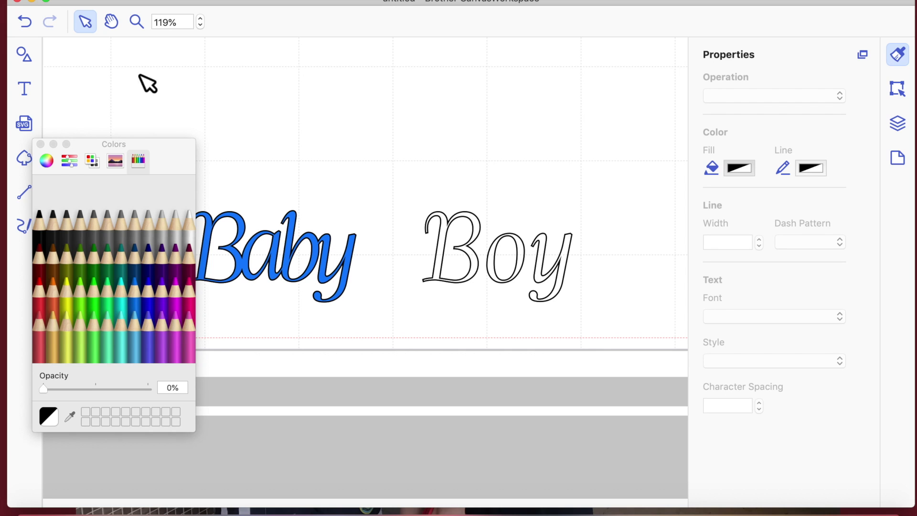
# - Undo the blue fill, close the Colors window and zoom back out
pyautogui.click(256, 287)
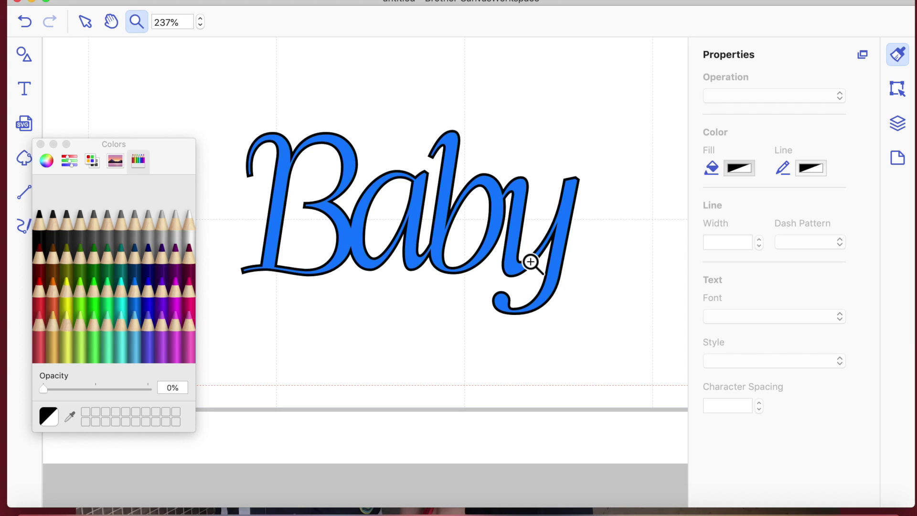
pyautogui.click(25, 26)
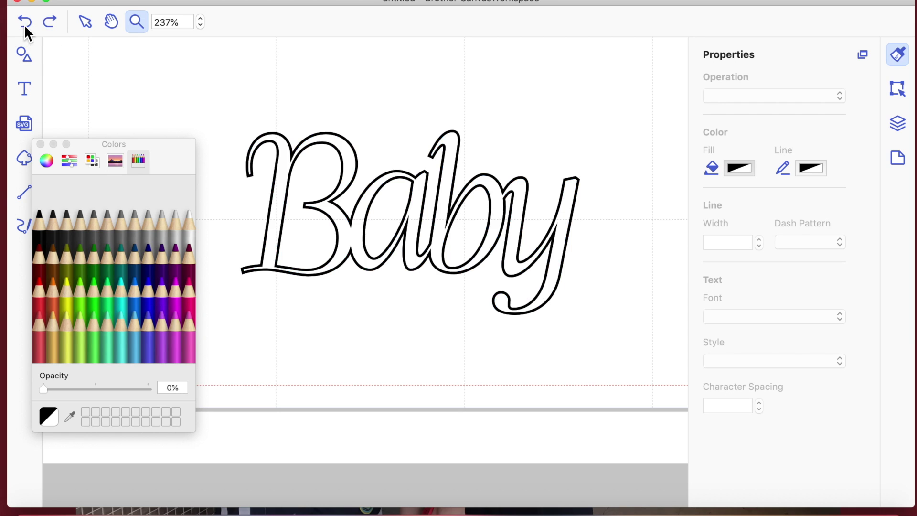
pyautogui.click(42, 147)
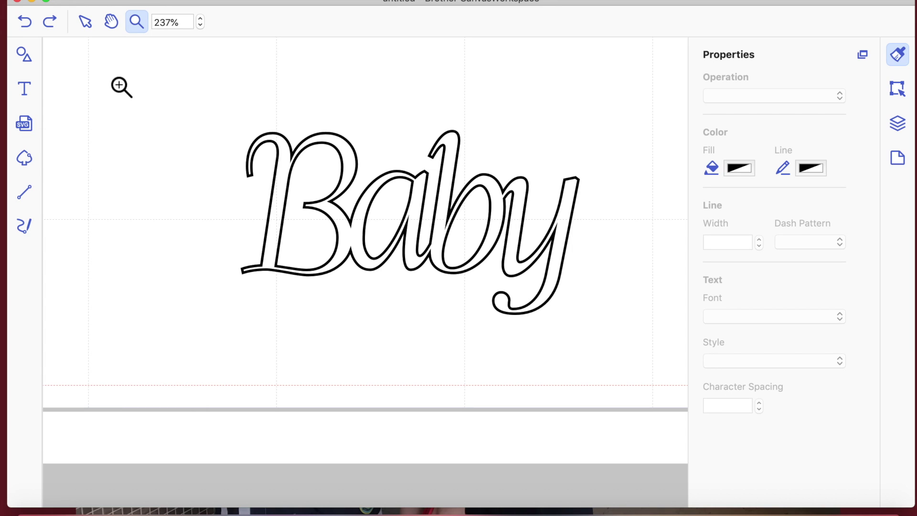
pyautogui.click(200, 25)
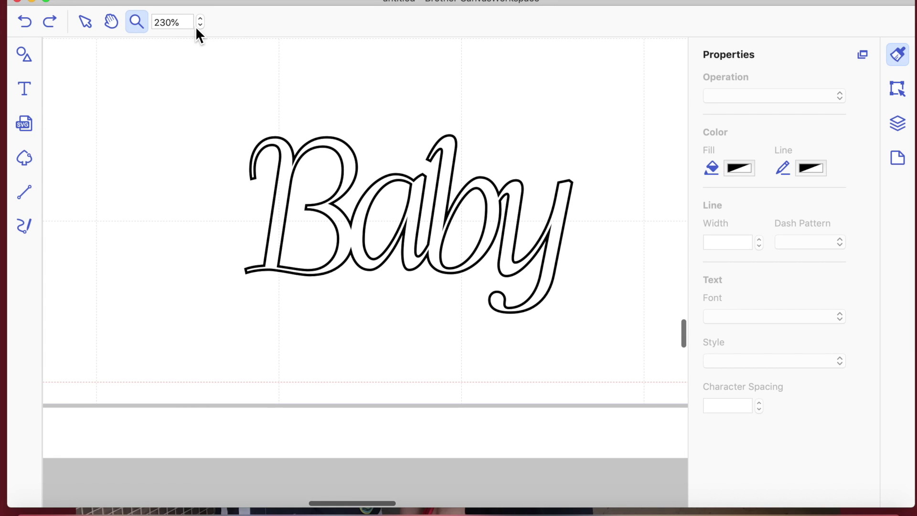
pyautogui.click(201, 26)
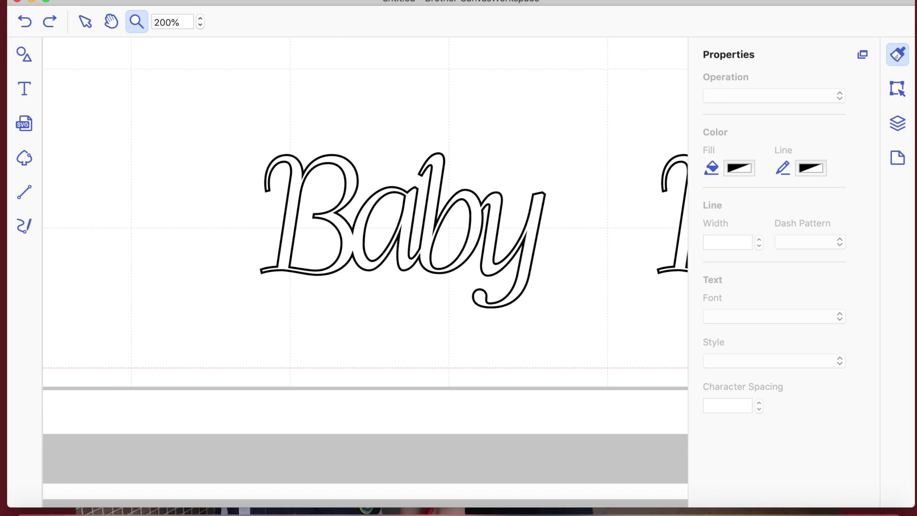
pyautogui.moveTo(301, 0)
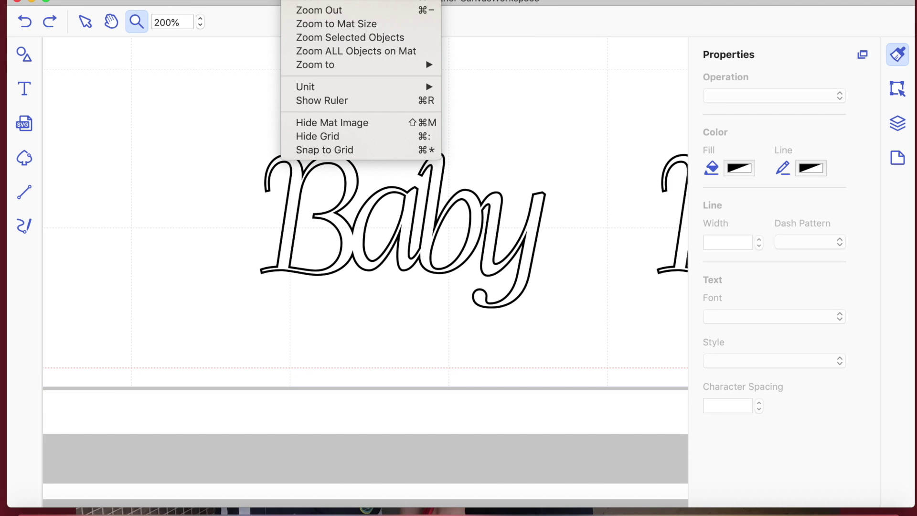
# - Fill the Baby text teal and move it onto the grey bottle above the heart
pyautogui.click(313, 51)
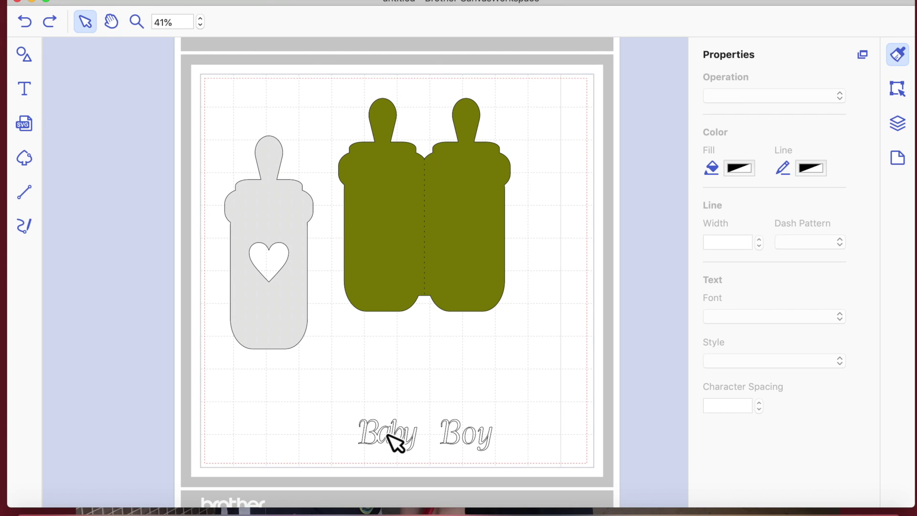
pyautogui.moveTo(399, 439); pyautogui.dragTo(431, 341)
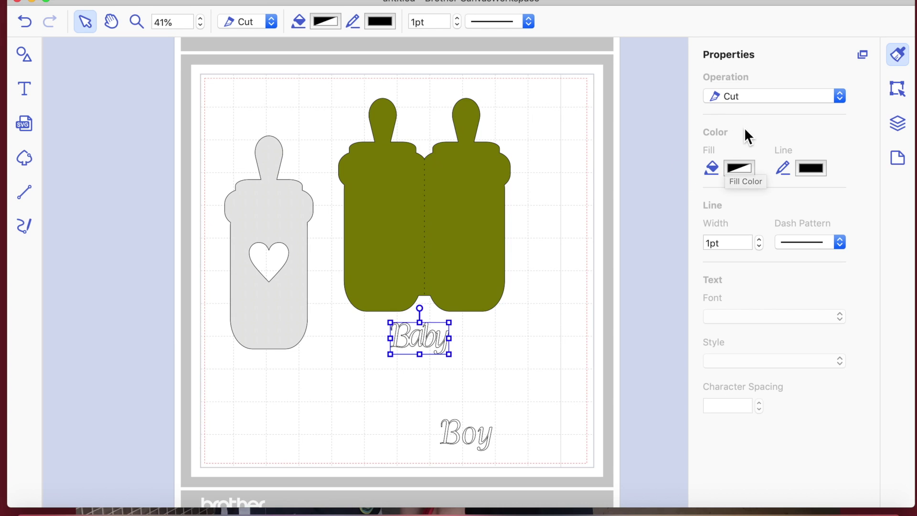
pyautogui.click(744, 176)
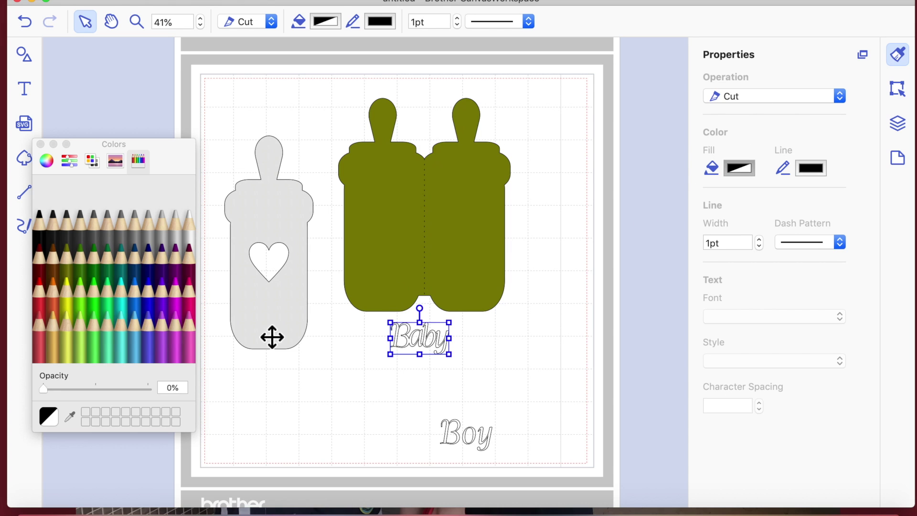
pyautogui.click(178, 226)
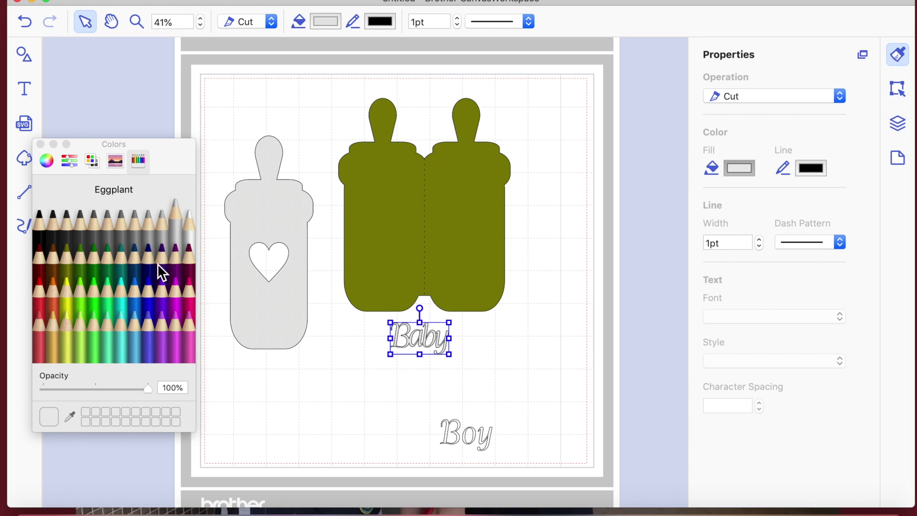
pyautogui.click(123, 260)
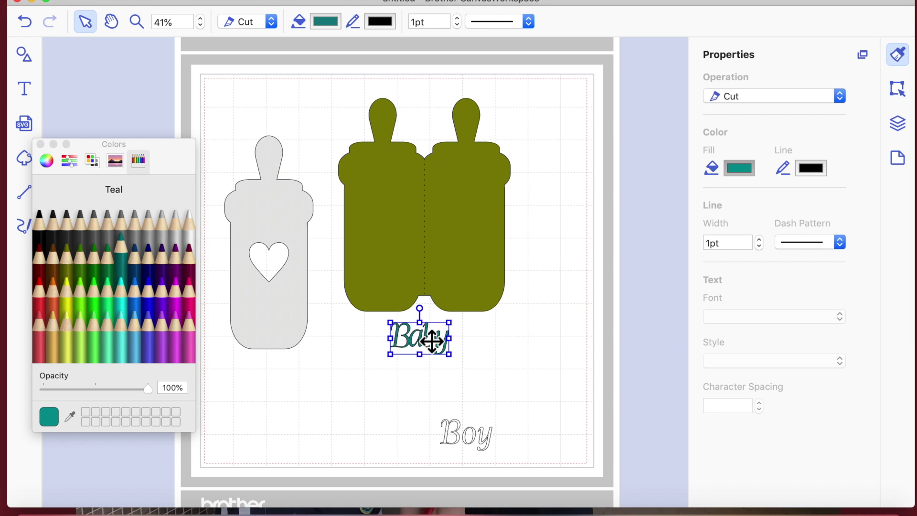
pyautogui.moveTo(420, 328); pyautogui.dragTo(283, 218)
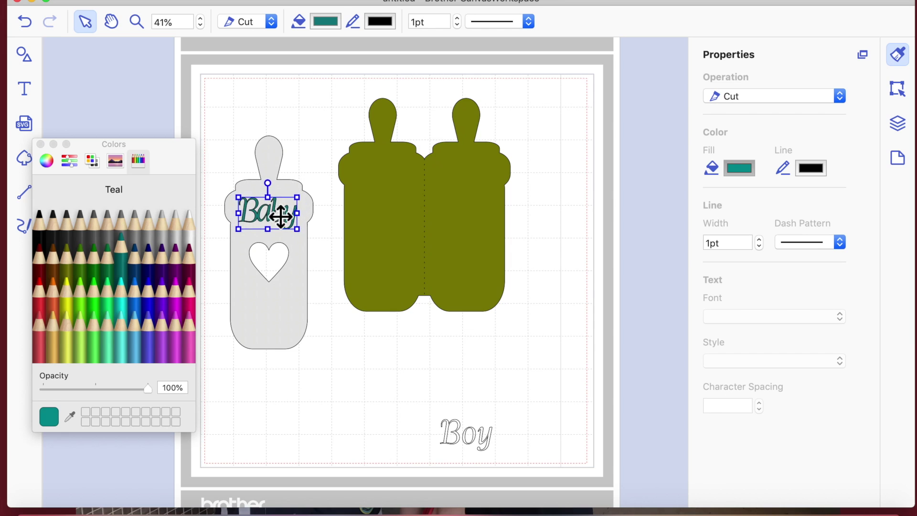
pyautogui.moveTo(211, 102); pyautogui.dragTo(306, 311)
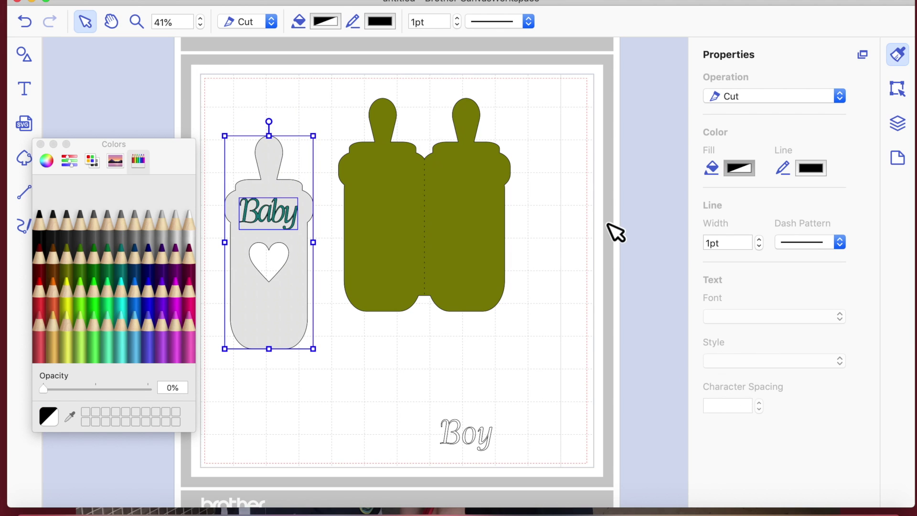
# - Apply Align Horizontal Centre to the teal Baby text and grey bottle, then reselect both
pyautogui.click(897, 90)
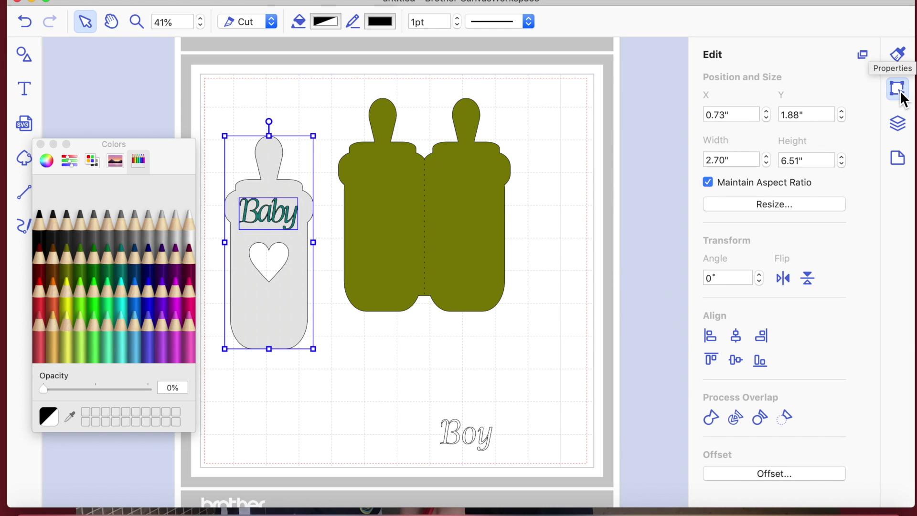
pyautogui.click(737, 339)
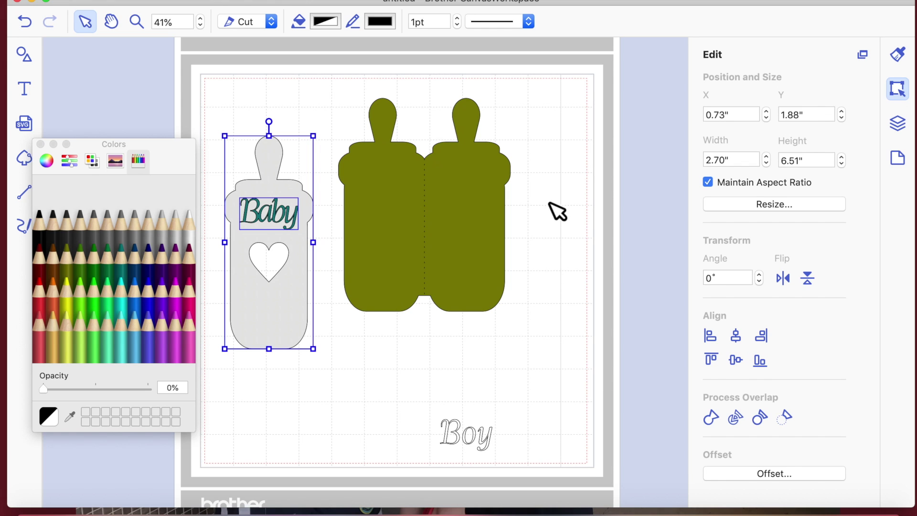
pyautogui.click(377, 373)
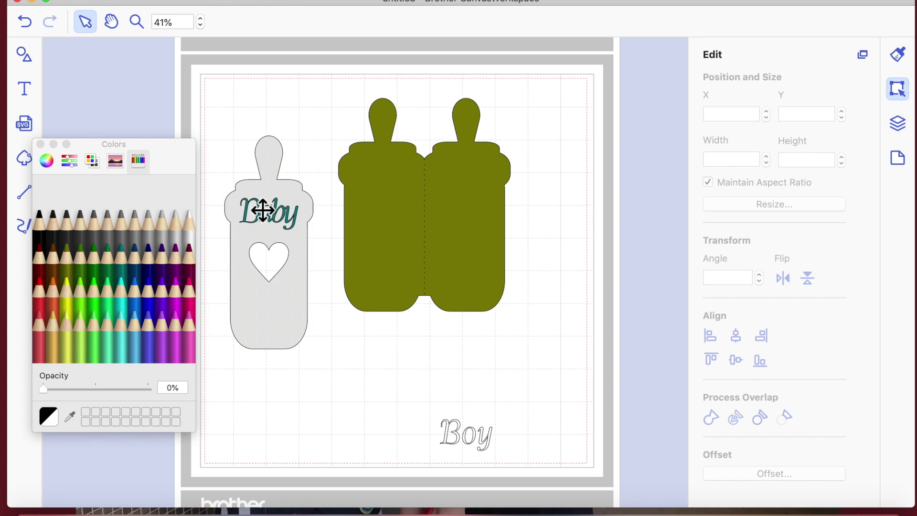
pyautogui.click(279, 212)
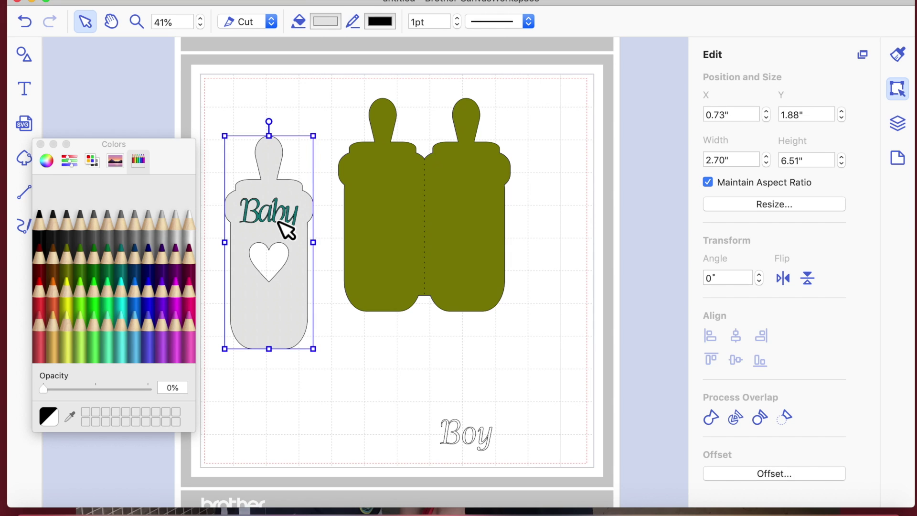
pyautogui.doubleClick(284, 228)
pyautogui.click(344, 354)
pyautogui.click(297, 220)
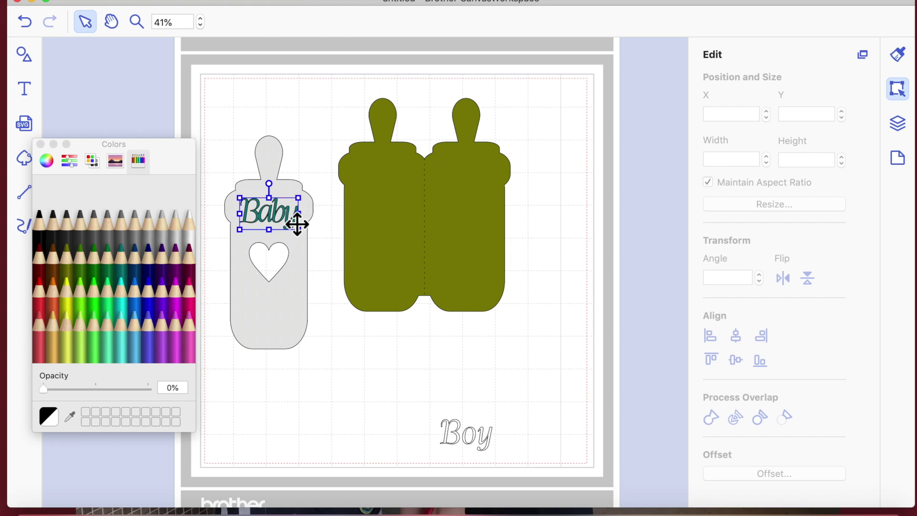
pyautogui.click(336, 407)
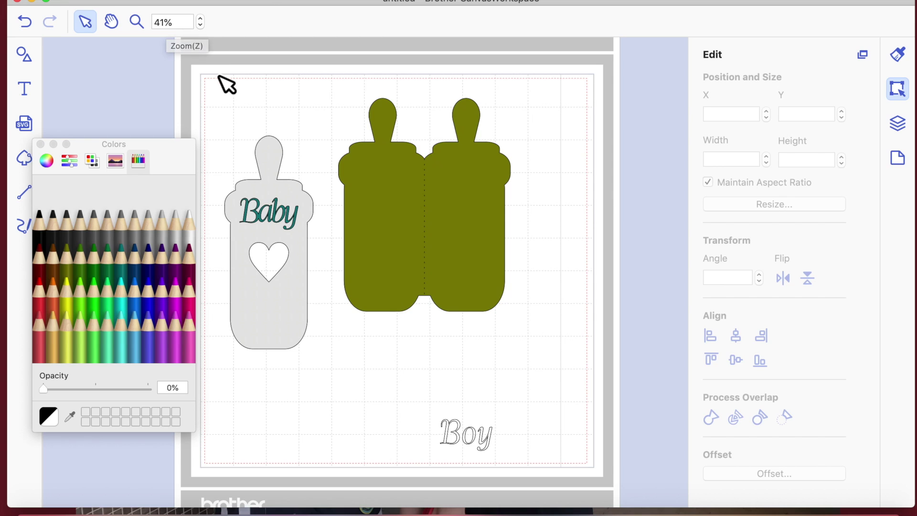
pyautogui.moveTo(215, 76); pyautogui.dragTo(325, 362)
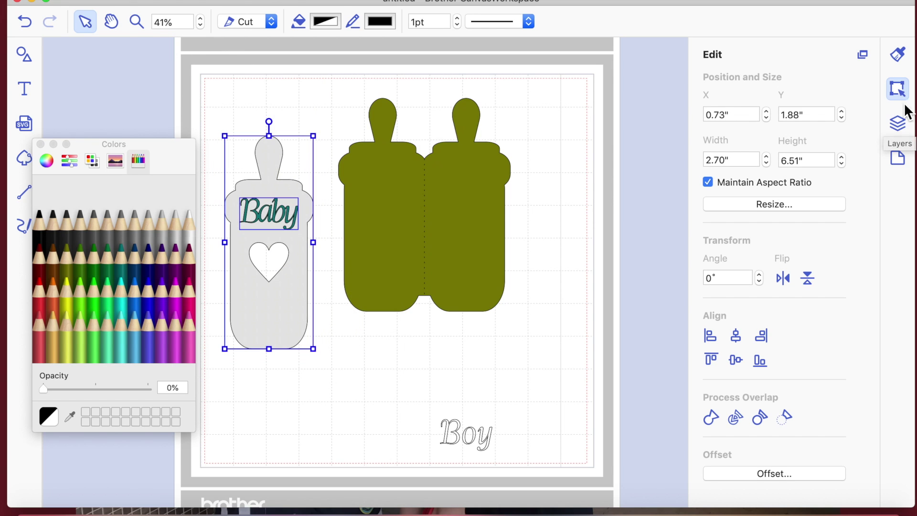
# - Drag the Baby and grey bottle rows to the top of the Layers list
pyautogui.click(898, 124)
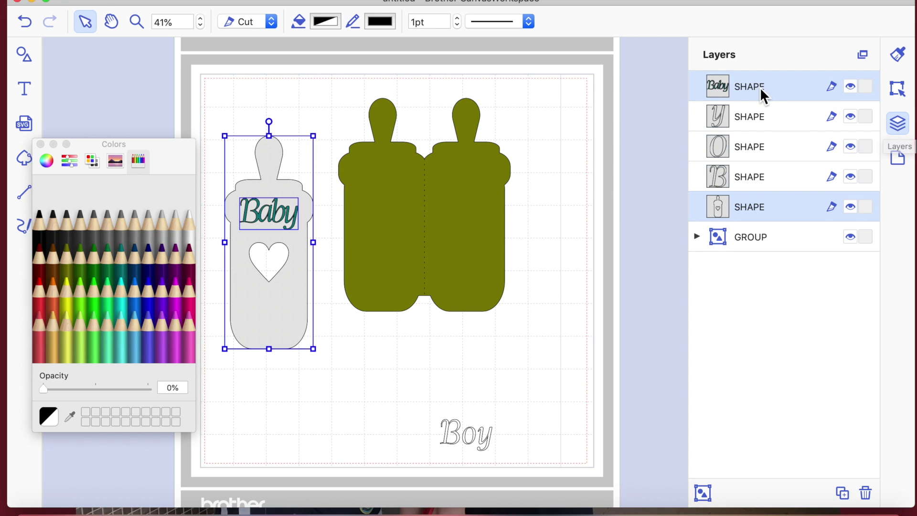
pyautogui.moveTo(758, 90); pyautogui.dragTo(759, 177)
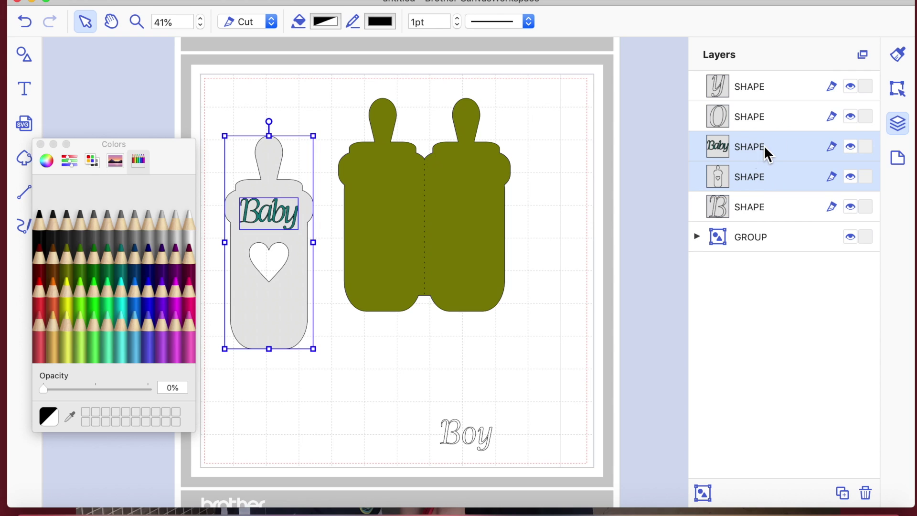
pyautogui.moveTo(764, 145); pyautogui.dragTo(758, 72)
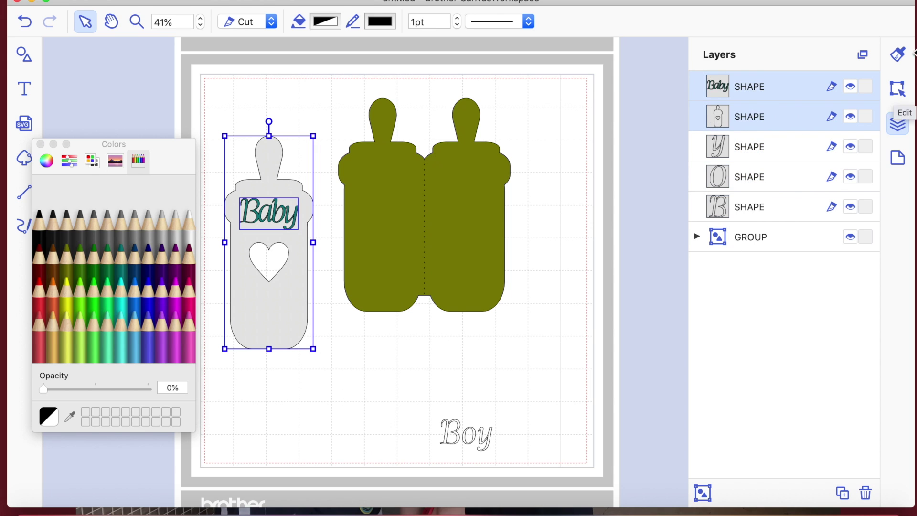
pyautogui.click(897, 90)
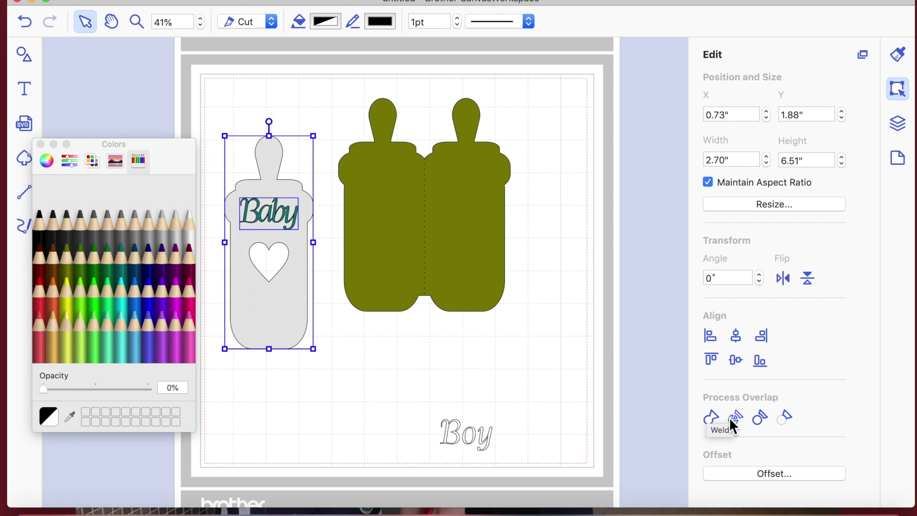
# - Subtract the Baby text from the grey bottle, undoing a trial move of the bottle
pyautogui.click(787, 416)
pyautogui.moveTo(311, 321)
pyautogui.mouseDown()
pyautogui.moveTo(406, 311)
pyautogui.moveTo(506, 283)
pyautogui.moveTo(303, 328)
pyautogui.mouseUp()
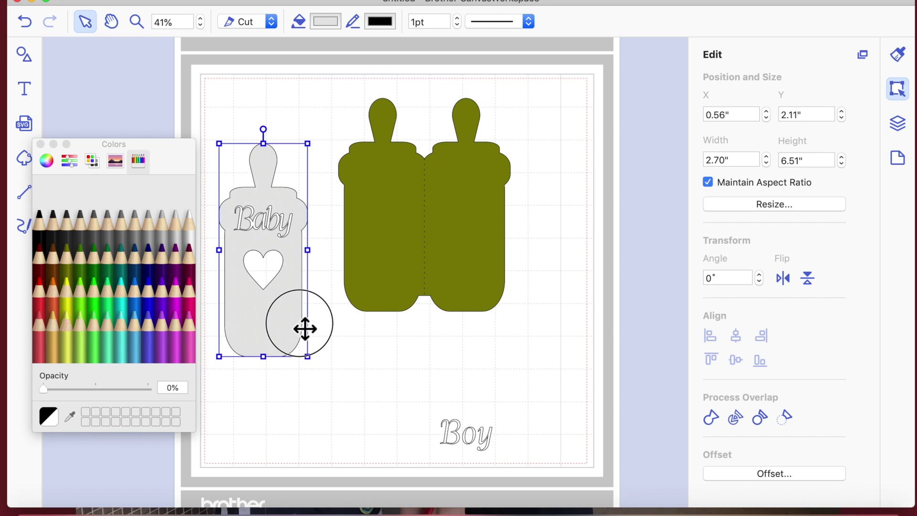
pyautogui.click(28, 18)
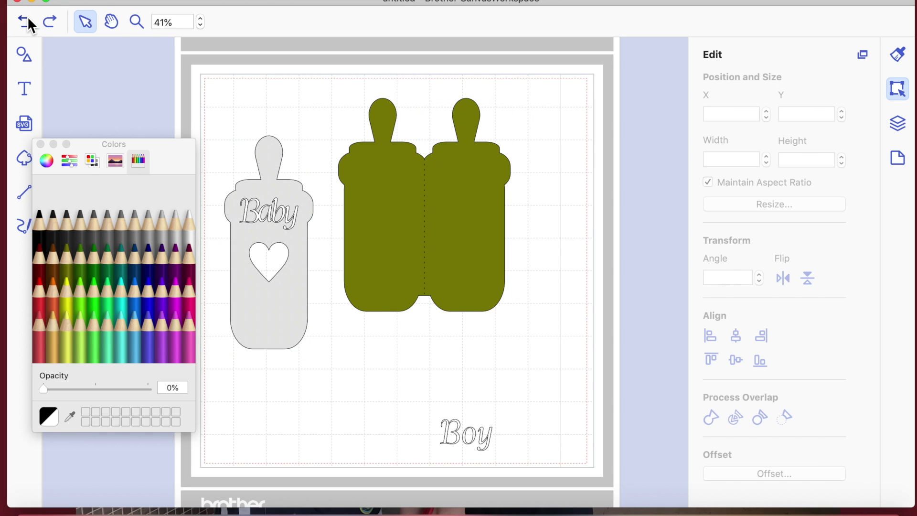
# - Separate the grey bottle from the Baby text and place it over the right green bottle
pyautogui.moveTo(286, 225); pyautogui.dragTo(349, 356)
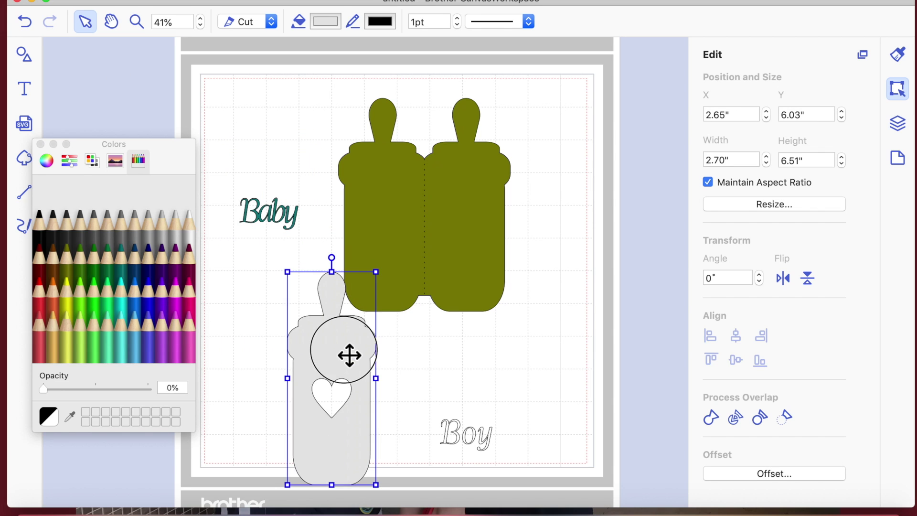
pyautogui.click(283, 222)
pyautogui.click(282, 214)
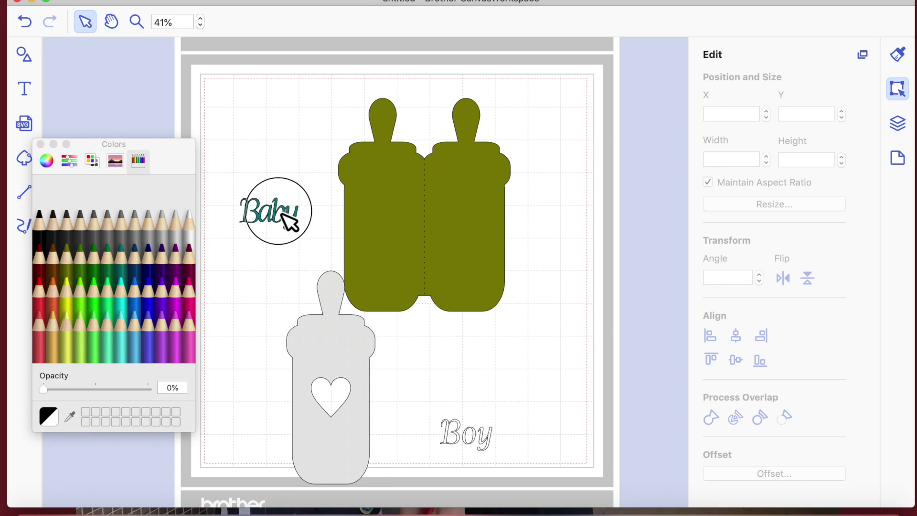
pyautogui.click(289, 218)
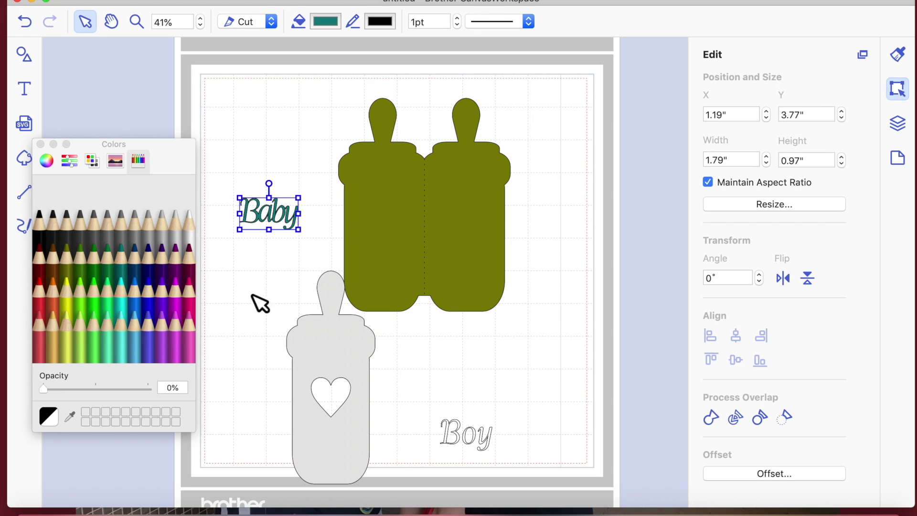
pyautogui.click(367, 323)
pyautogui.moveTo(367, 323); pyautogui.dragTo(477, 172)
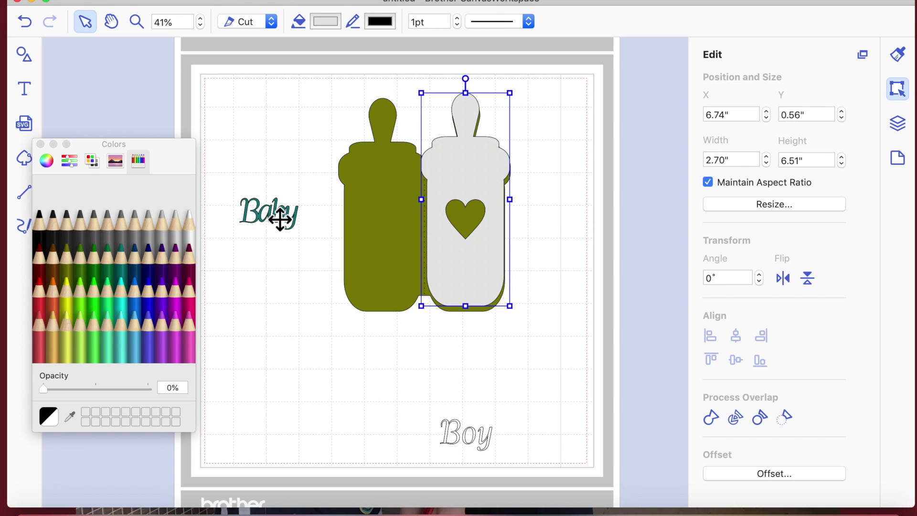
# - Position Baby below the heart, nudge the grey bottle higher, and close the Colors window
pyautogui.moveTo(282, 220); pyautogui.dragTo(476, 271)
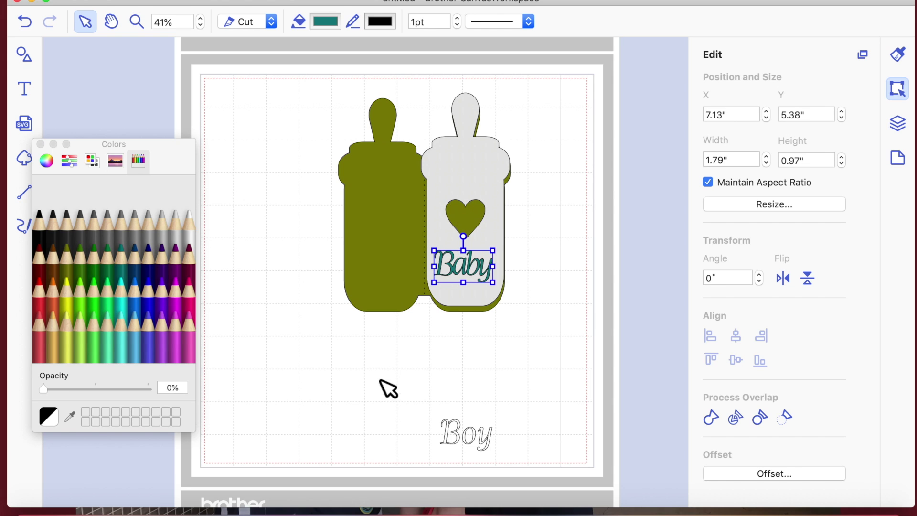
pyautogui.moveTo(471, 192); pyautogui.dragTo(471, 170)
pyautogui.click(300, 327)
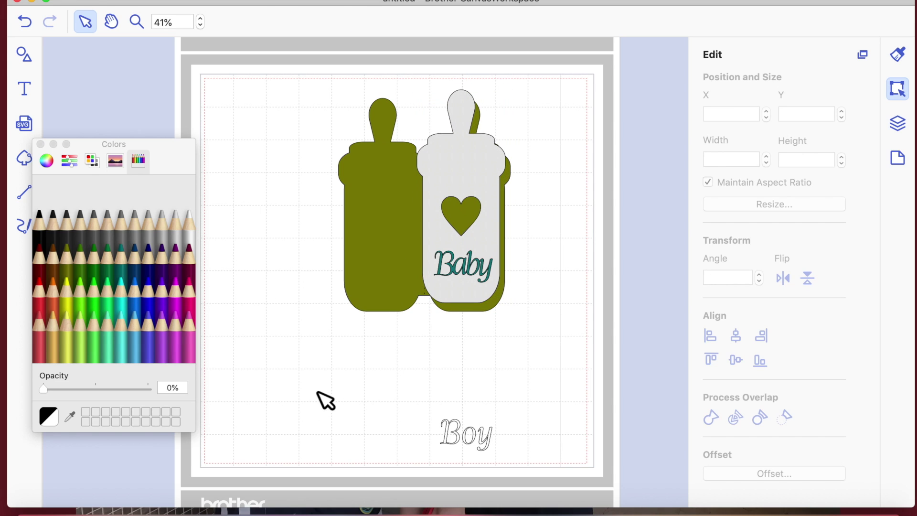
pyautogui.click(41, 144)
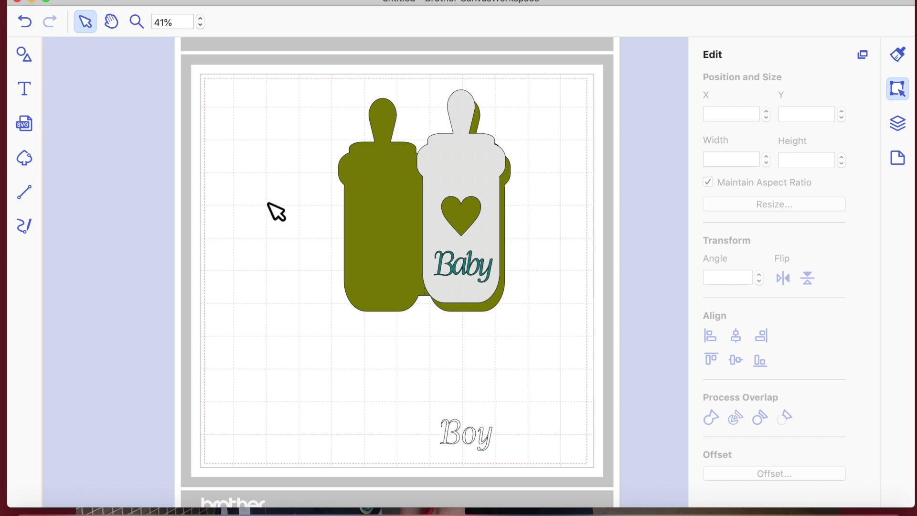
pyautogui.click(191, 2)
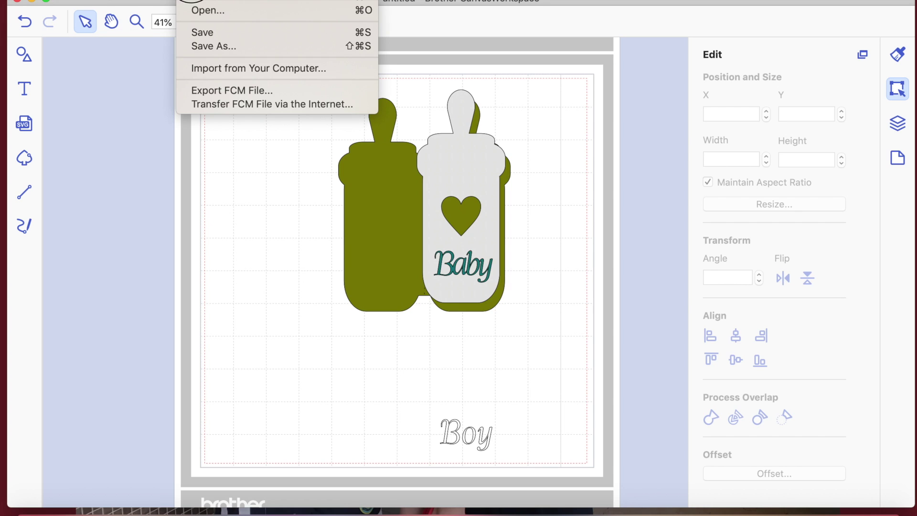
pyautogui.click(213, 45)
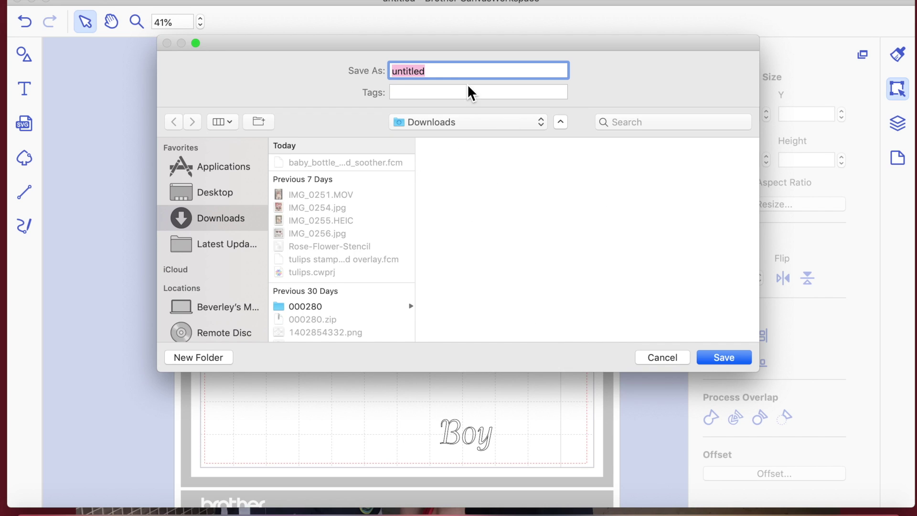
pyautogui.click(659, 362)
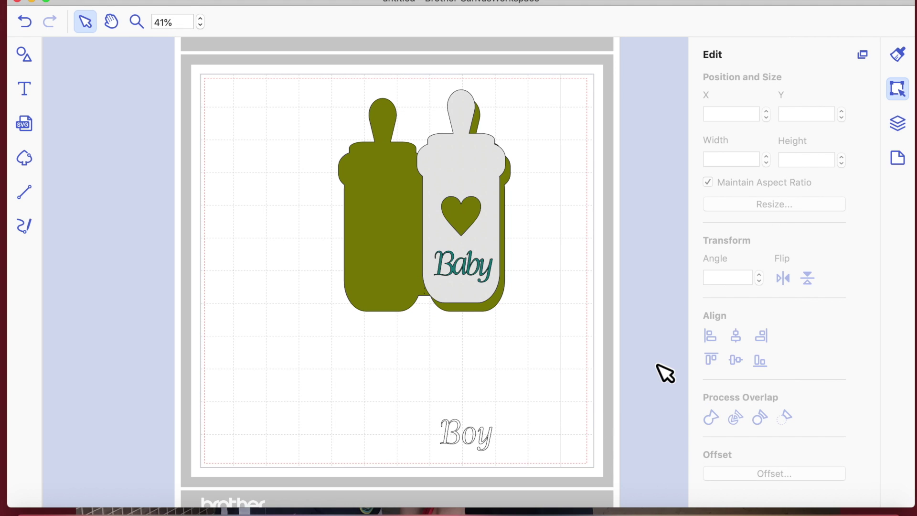
# - Start an FCM file export of the design and name it 'baby bottle card'
pyautogui.click(194, 1)
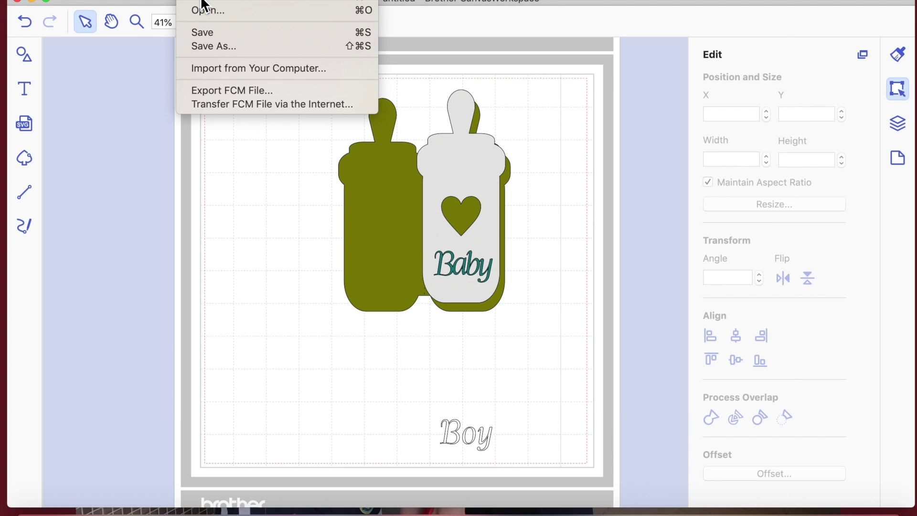
pyautogui.click(230, 90)
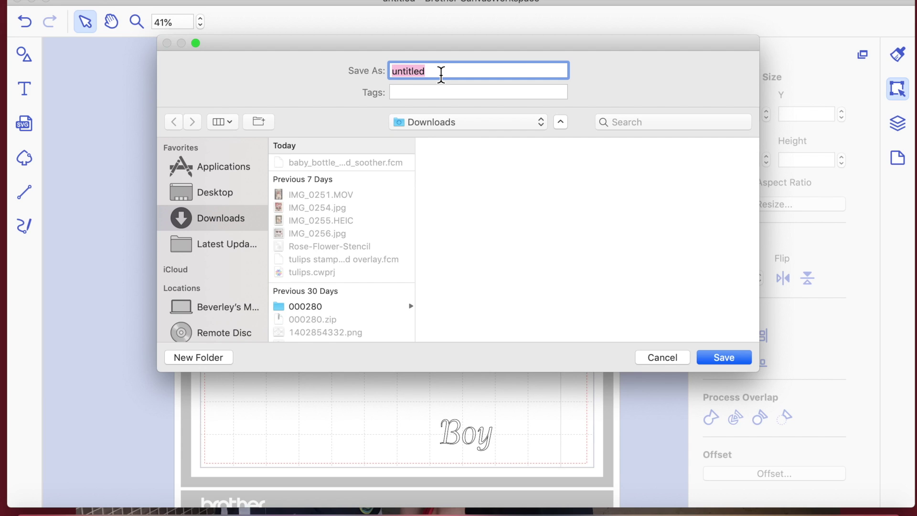
pyautogui.write('b')
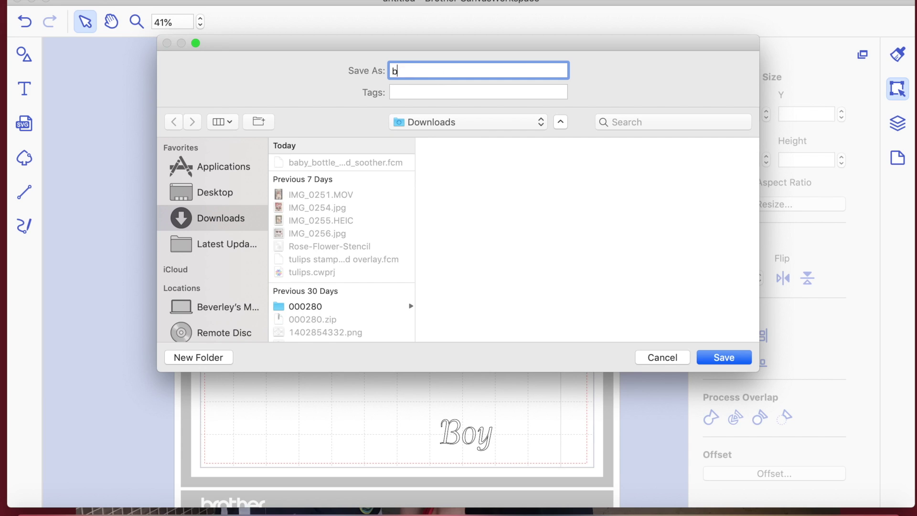
pyautogui.write('aby bottle card')
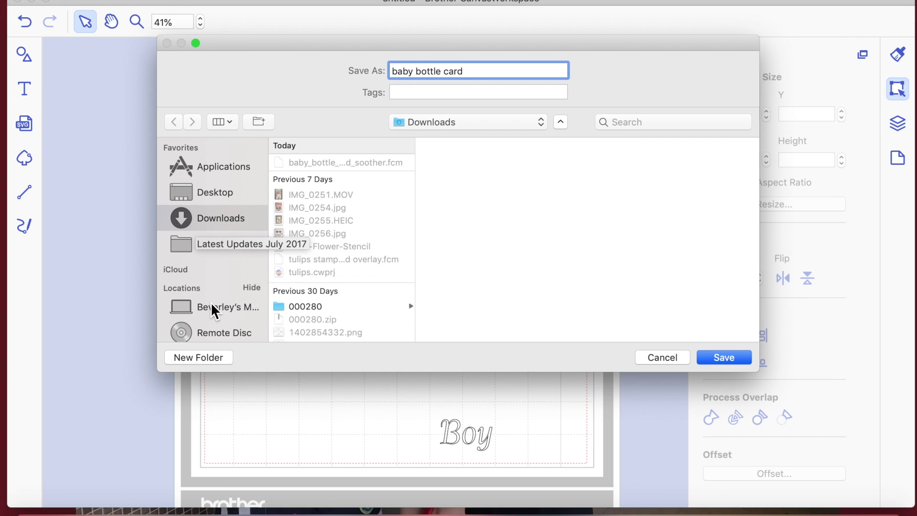
pyautogui.scroll(-4, 211, 302)
pyautogui.scroll(4, 211, 302)
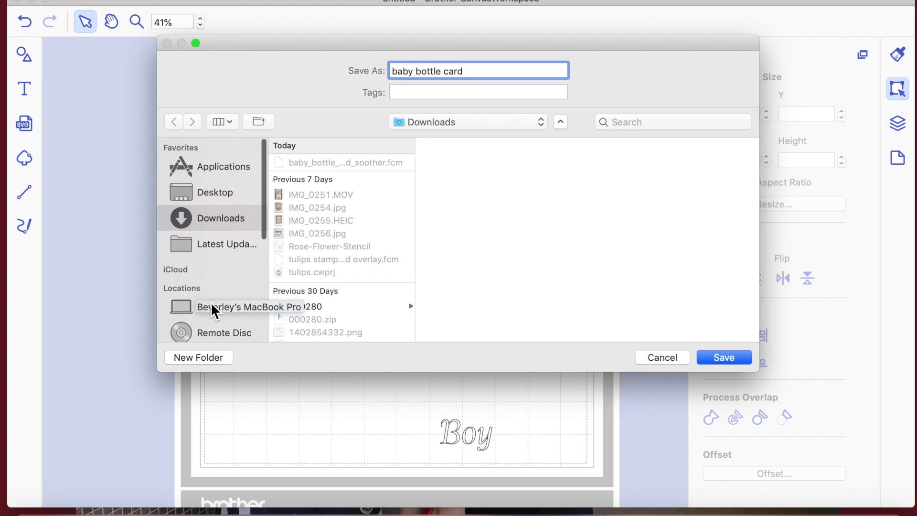
pyautogui.scroll(-3, 214, 283)
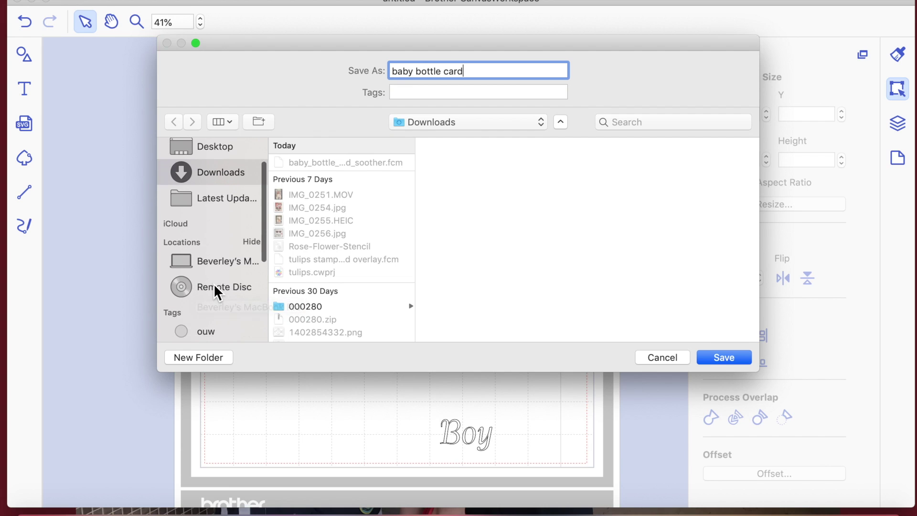
pyautogui.scroll(4, 214, 285)
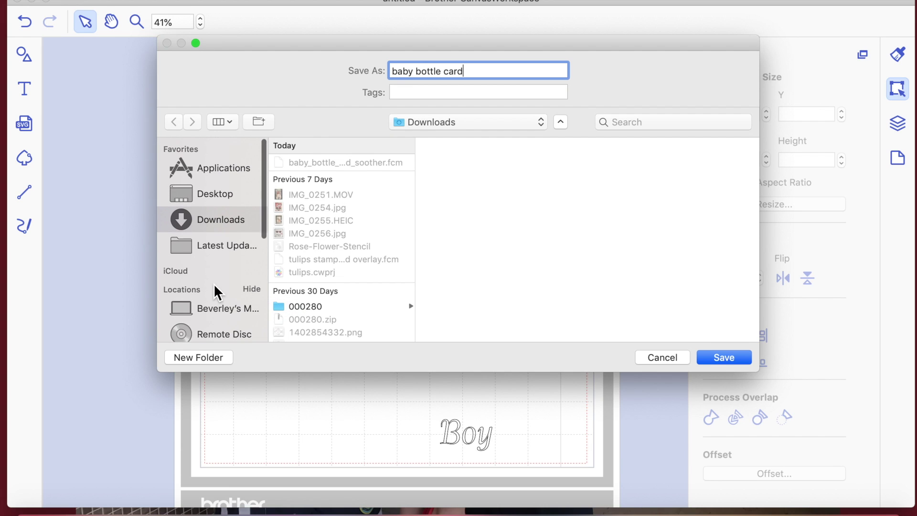
pyautogui.scroll(-5, 214, 285)
pyautogui.scroll(-1, 214, 289)
pyautogui.scroll(4, 214, 289)
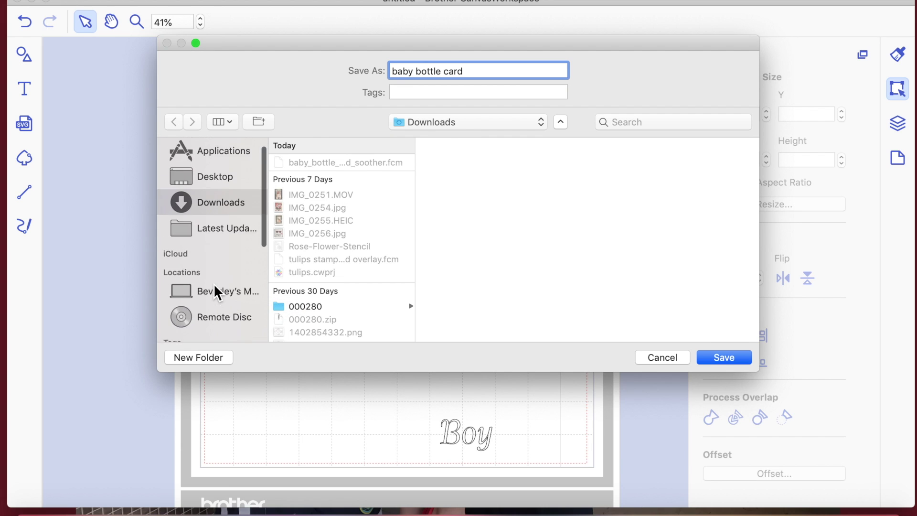
pyautogui.scroll(-1, 213, 192)
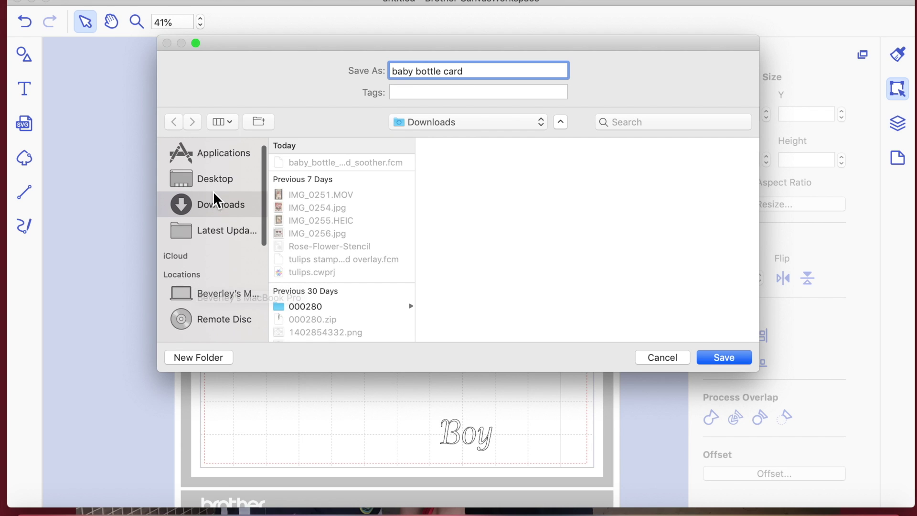
# - Save the FCM file into Macintosh HD > Users > home > bevs doc > fcm
pyautogui.click(540, 124)
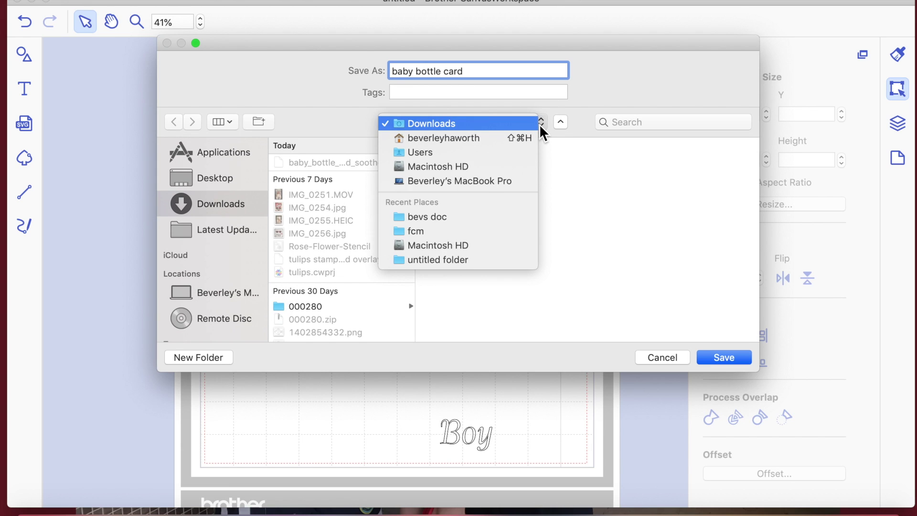
pyautogui.click(462, 165)
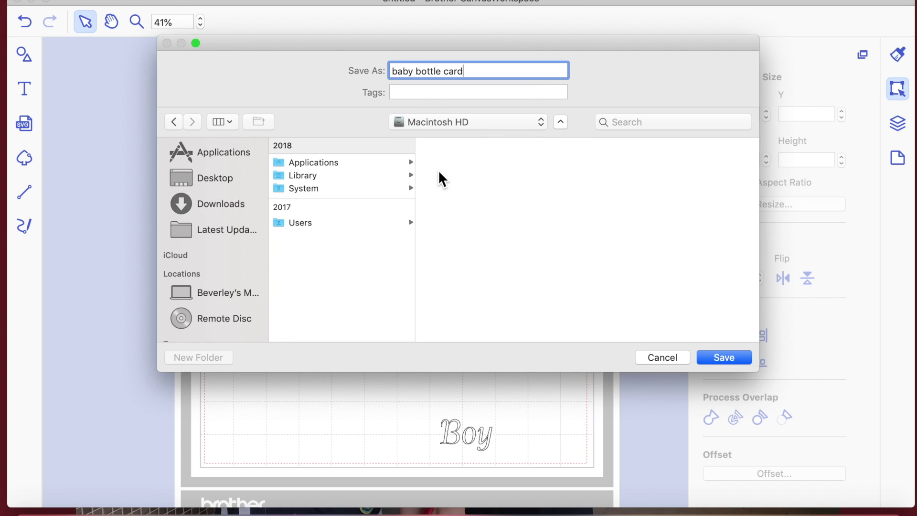
pyautogui.click(300, 222)
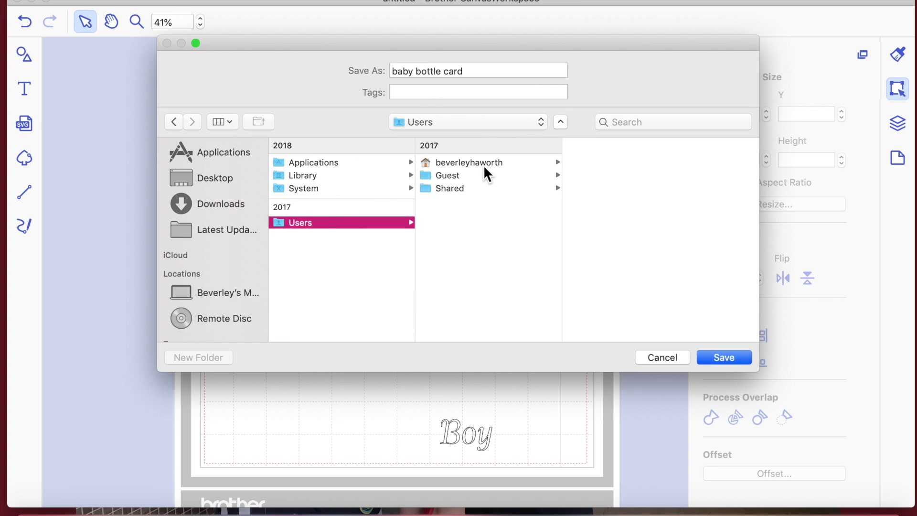
pyautogui.click(484, 165)
pyautogui.click(611, 165)
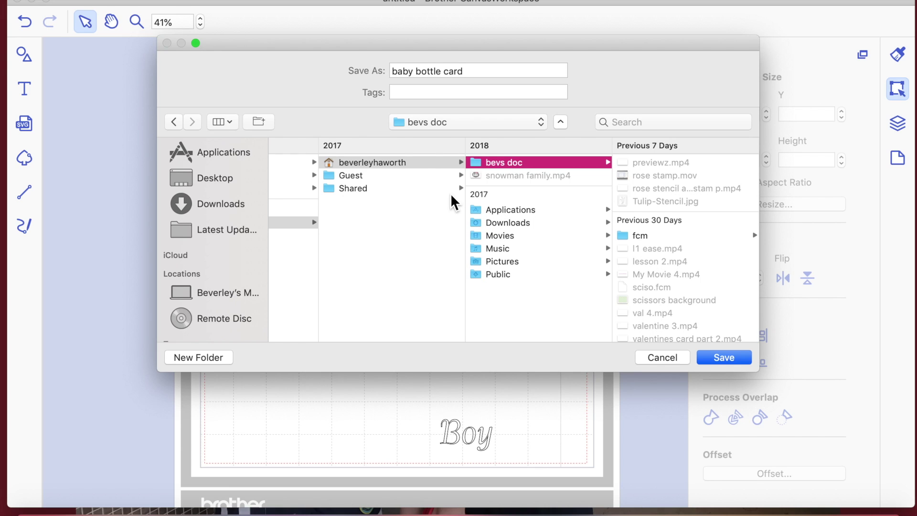
pyautogui.click(650, 240)
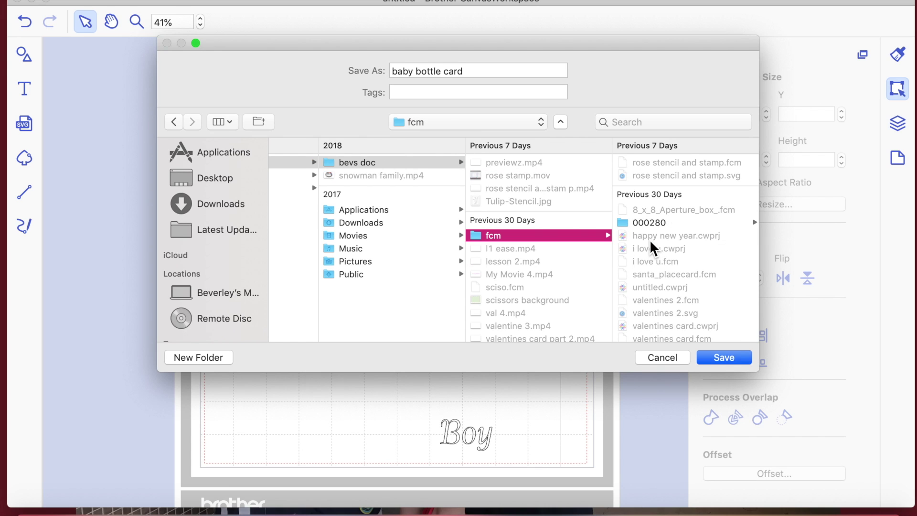
pyautogui.click(732, 358)
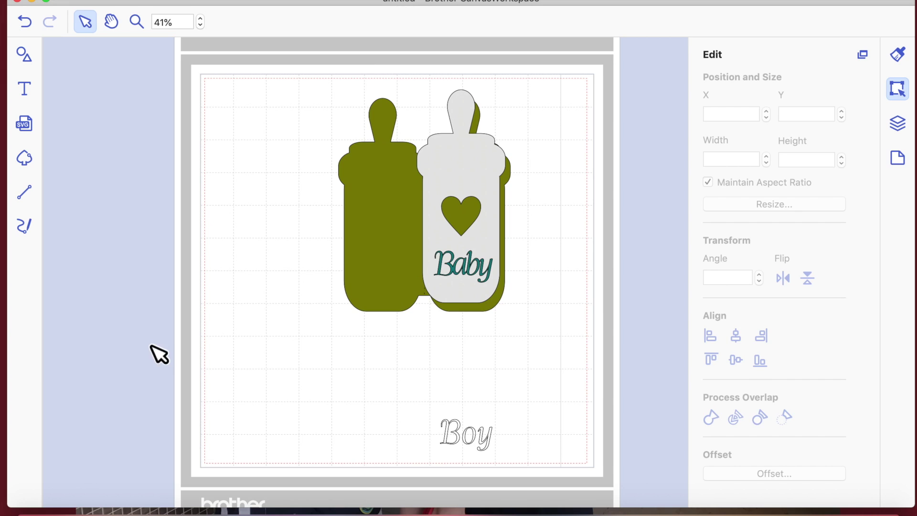
# - In Finder, browse to Macintosh HD > Users > home > bevs doc > fcm and sort by Date Modified, newest first
pyautogui.click(29, 511)
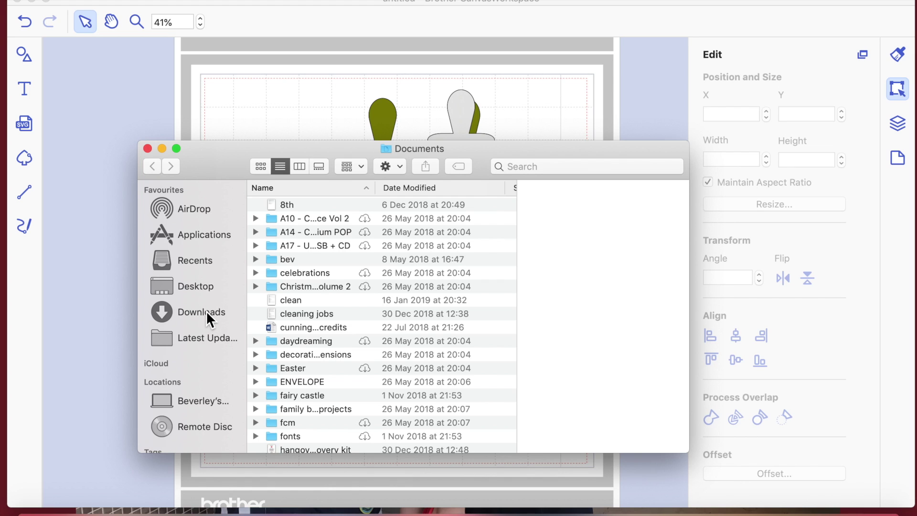
pyautogui.click(203, 402)
pyautogui.doubleClick(303, 204)
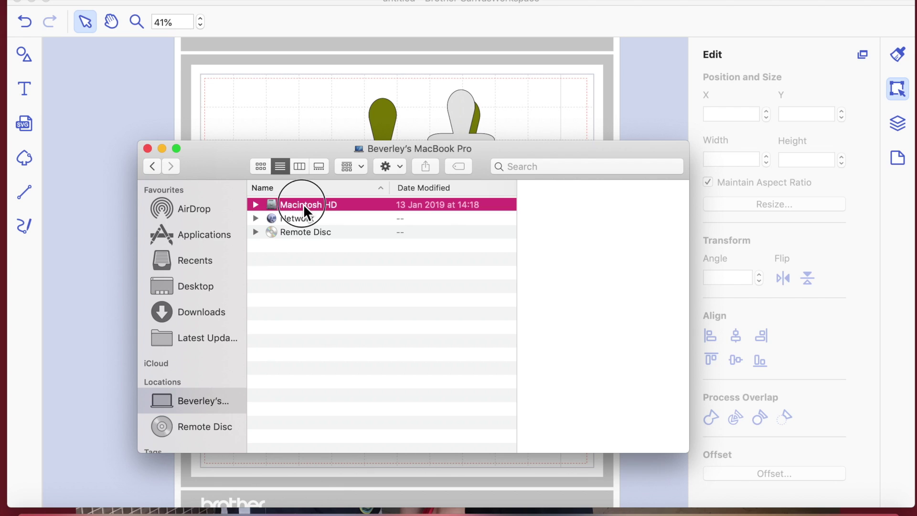
pyautogui.doubleClick(299, 248)
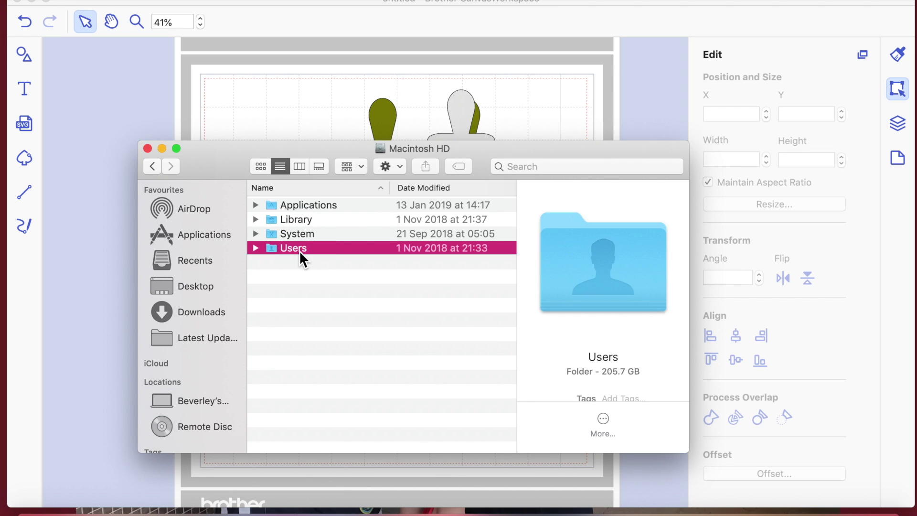
pyautogui.doubleClick(313, 205)
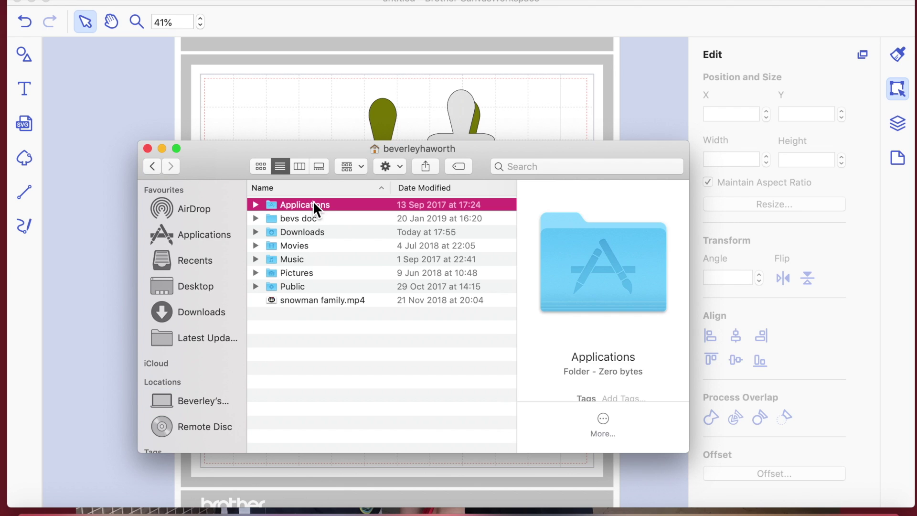
pyautogui.doubleClick(299, 219)
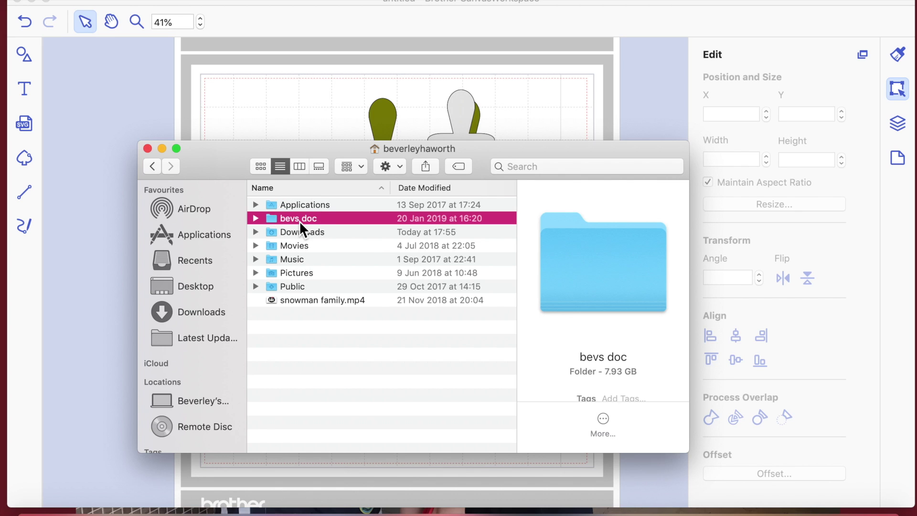
pyautogui.doubleClick(291, 206)
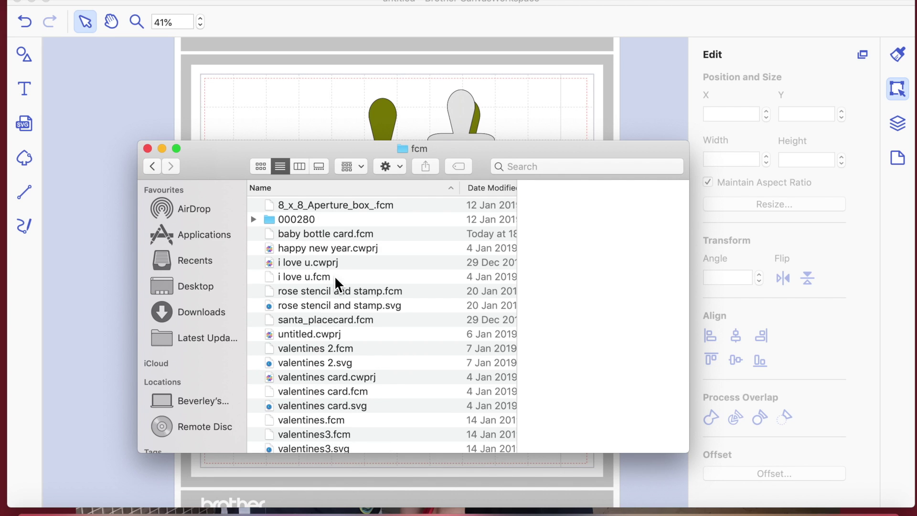
pyautogui.hscroll(-1, 325, 239)
pyautogui.click(493, 187)
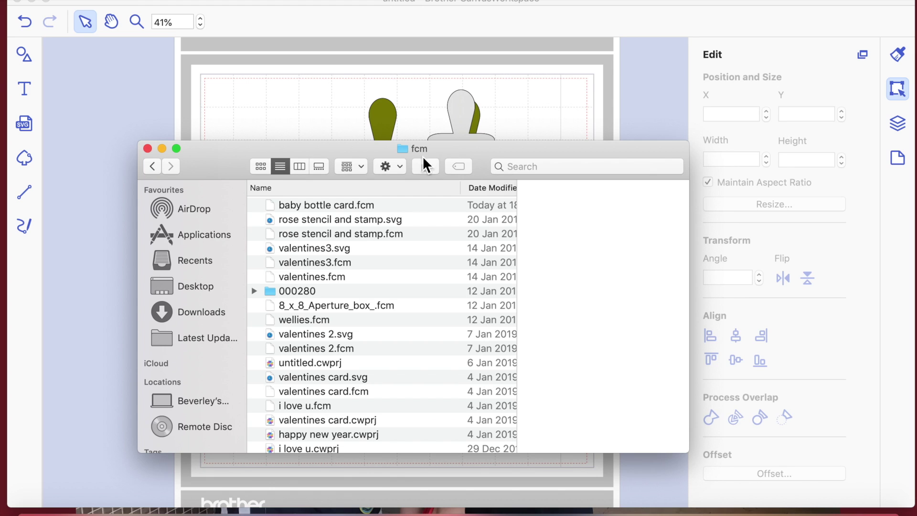
# - Close the Finder fcm window, return to the CanvasWorkspace design and bring up its File menu
pyautogui.click(148, 149)
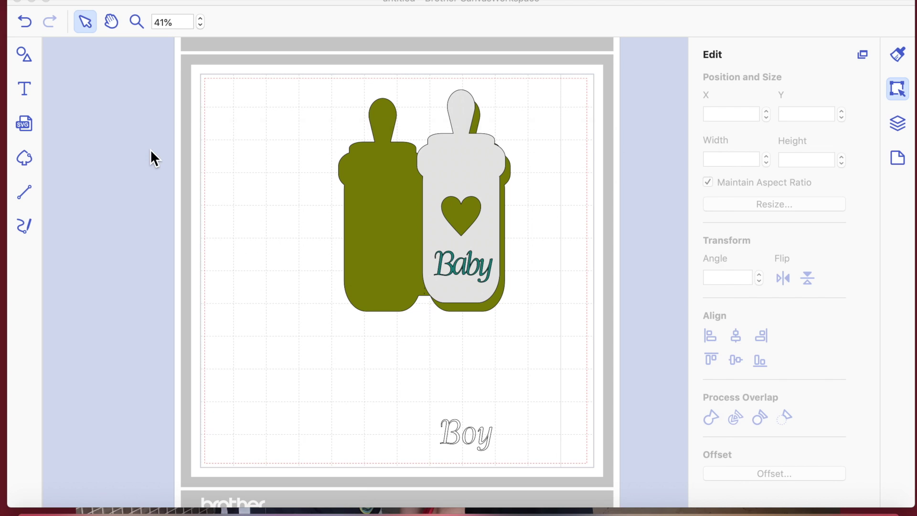
pyautogui.click(96, 1)
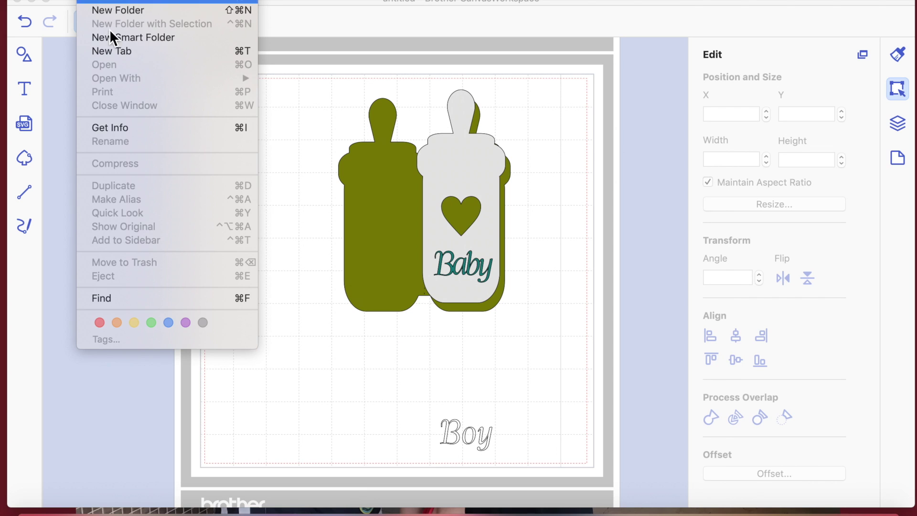
pyautogui.click(307, 97)
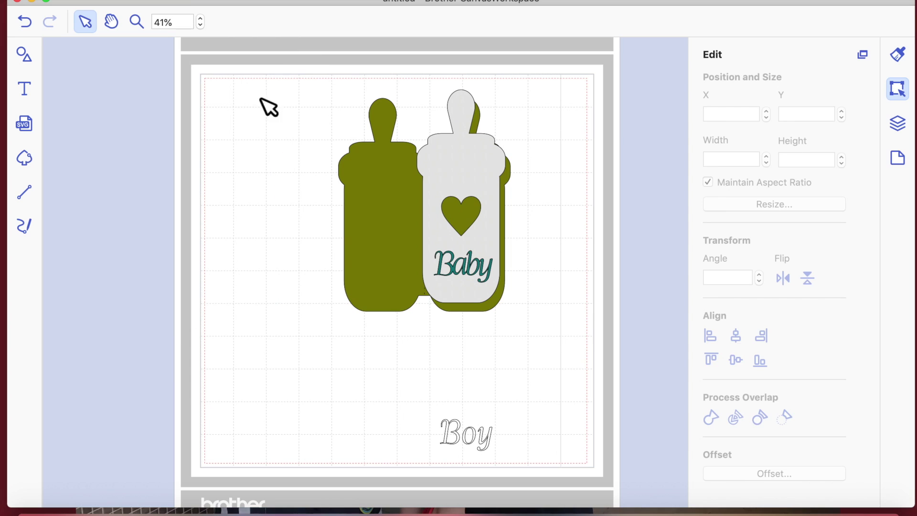
pyautogui.click(202, 2)
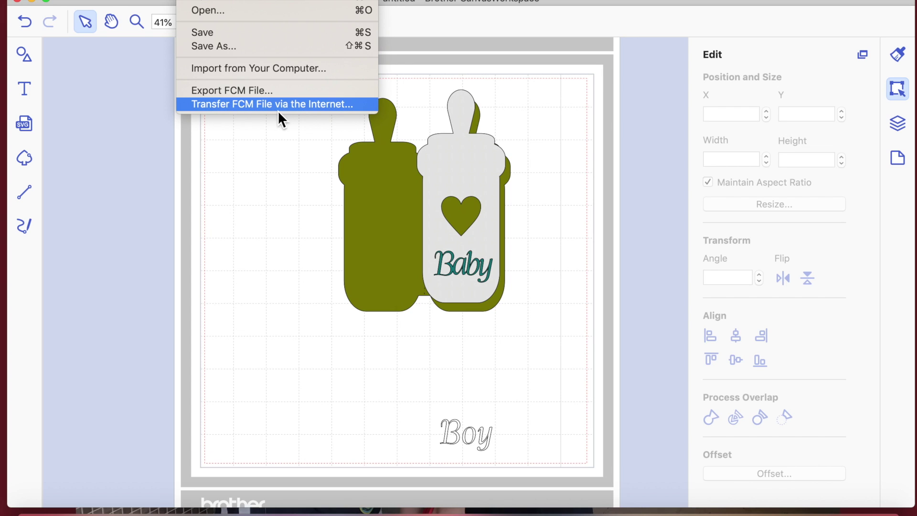
# - Choose Transfer FCM File via the Internet to send the bottle design to the cutting machine
pyautogui.click(335, 106)
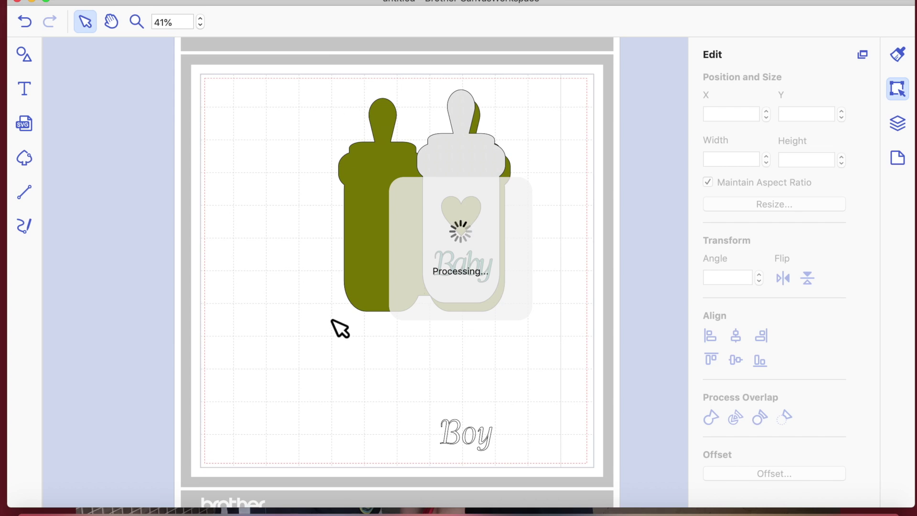